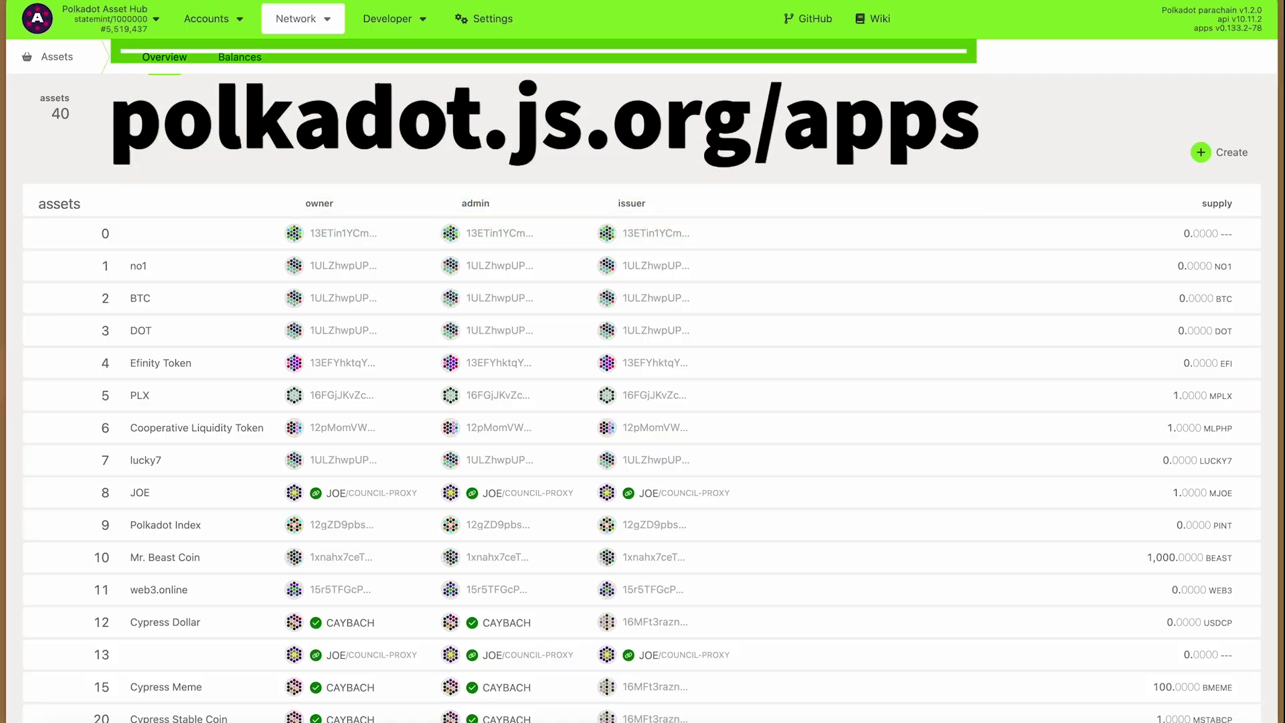
Reconnect to Polkadot AssetHub through the Parity provider.
left_click(126, 22)
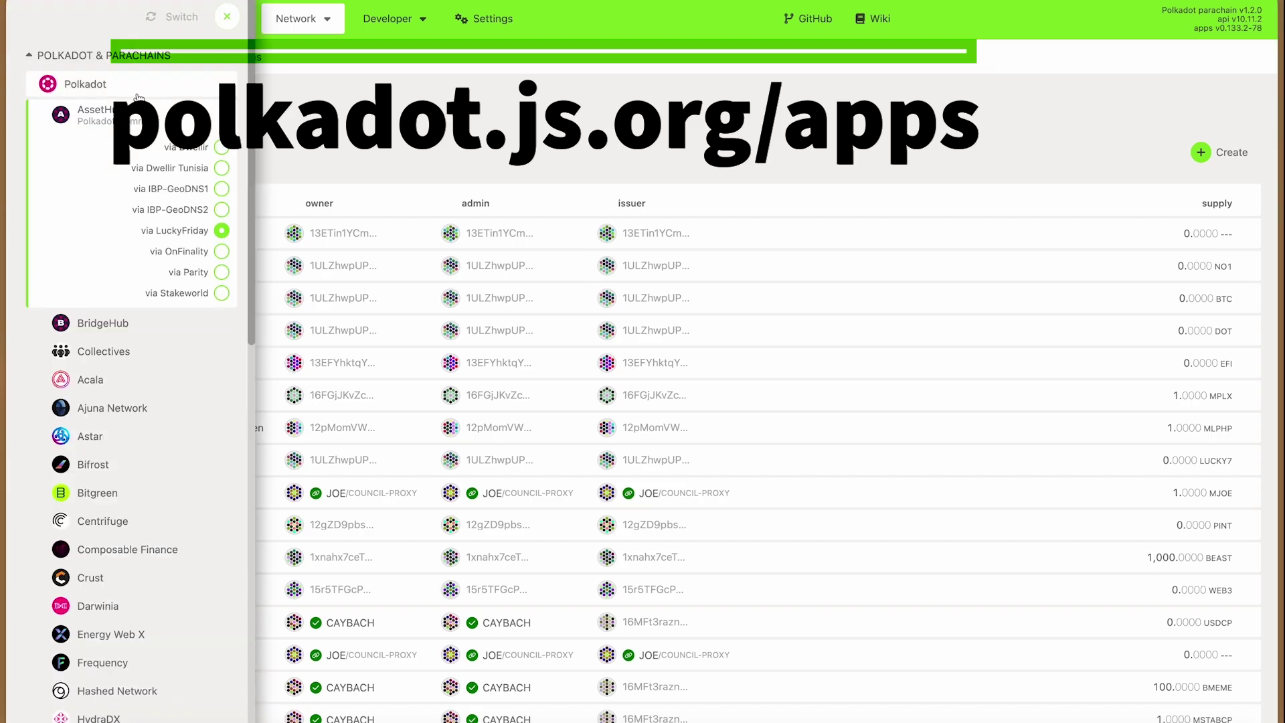
left_click(109, 60)
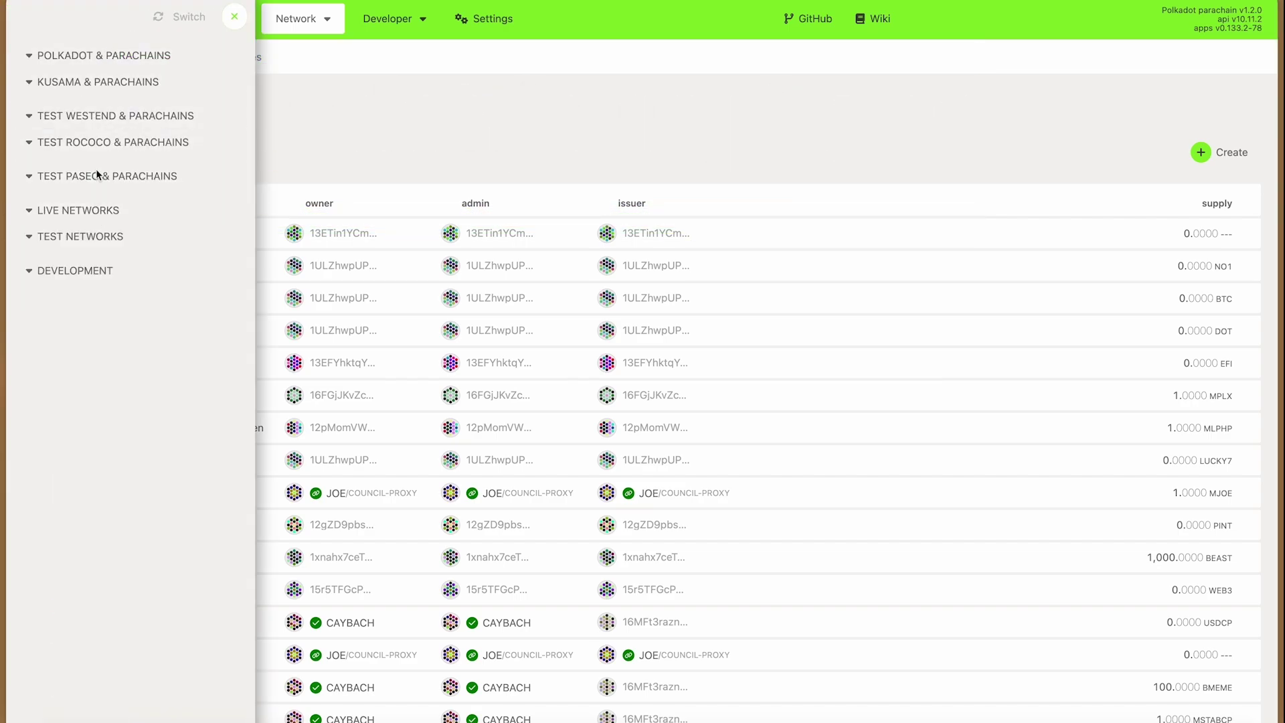
left_click(107, 62)
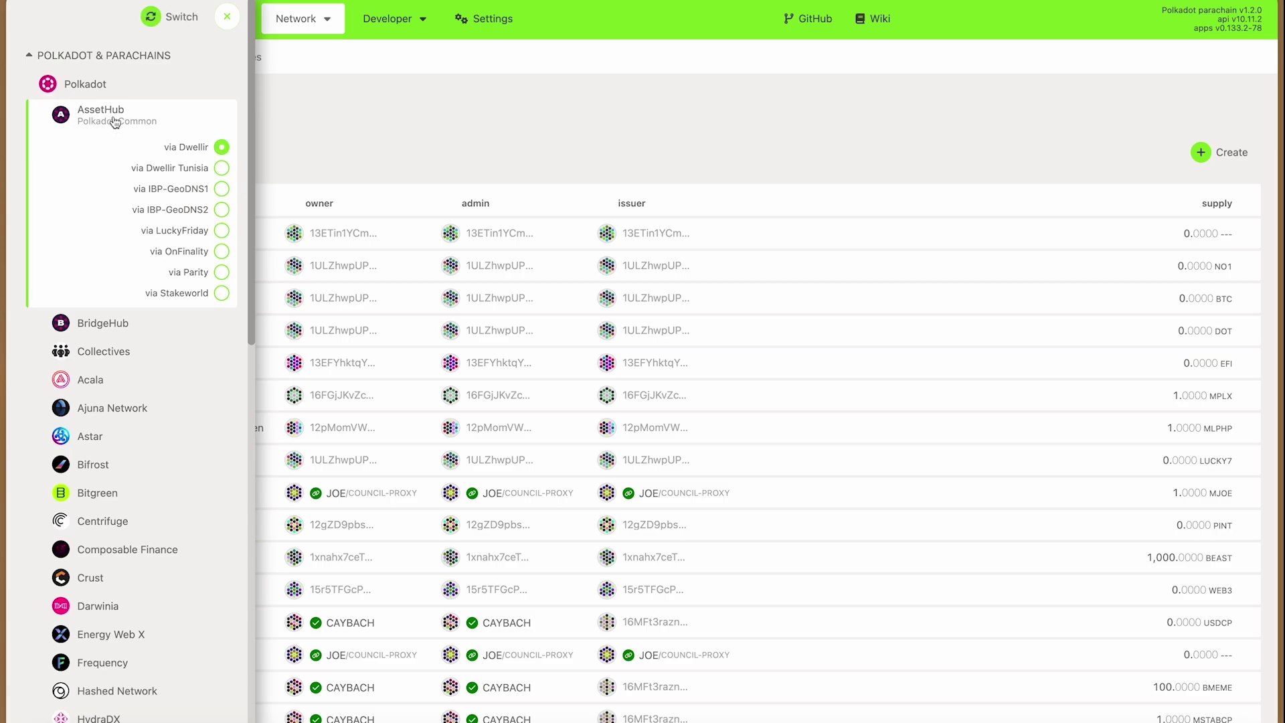
left_click(208, 271)
left_click(169, 17)
mouse_move(201, 20)
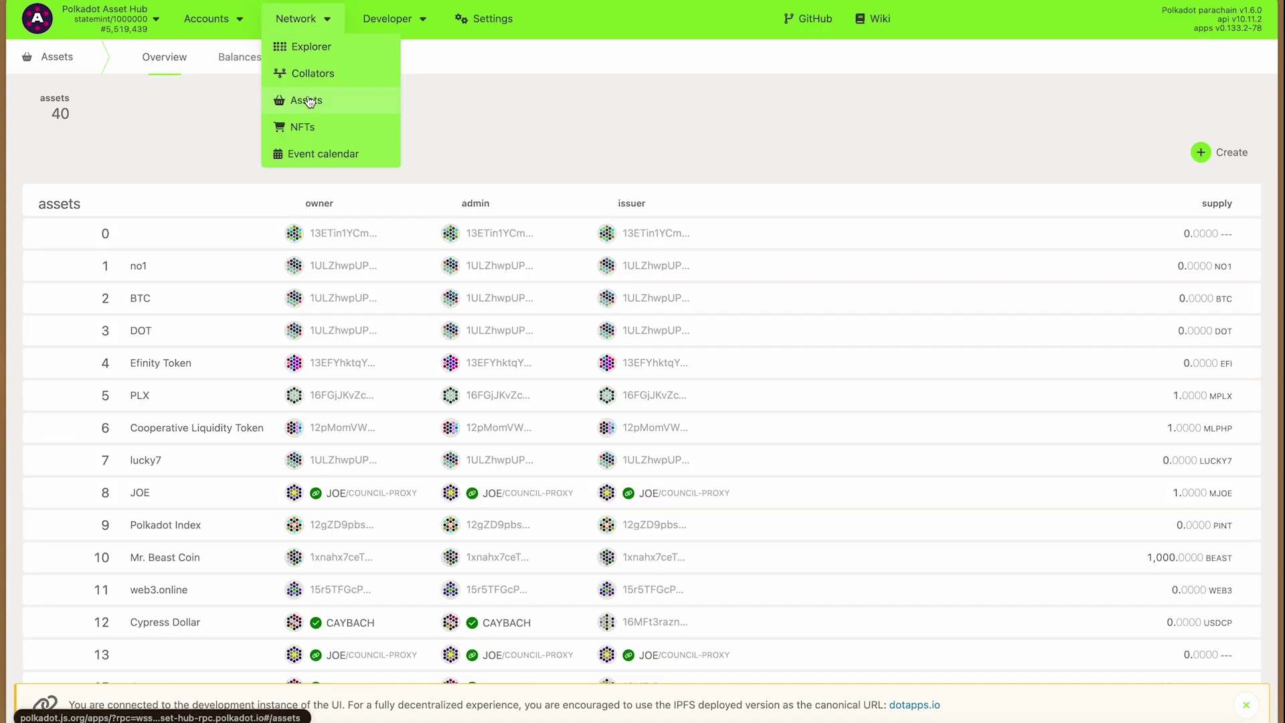
Check the account's 59.9870 DOT total balance, then return to the Assets overview.
left_click(217, 47)
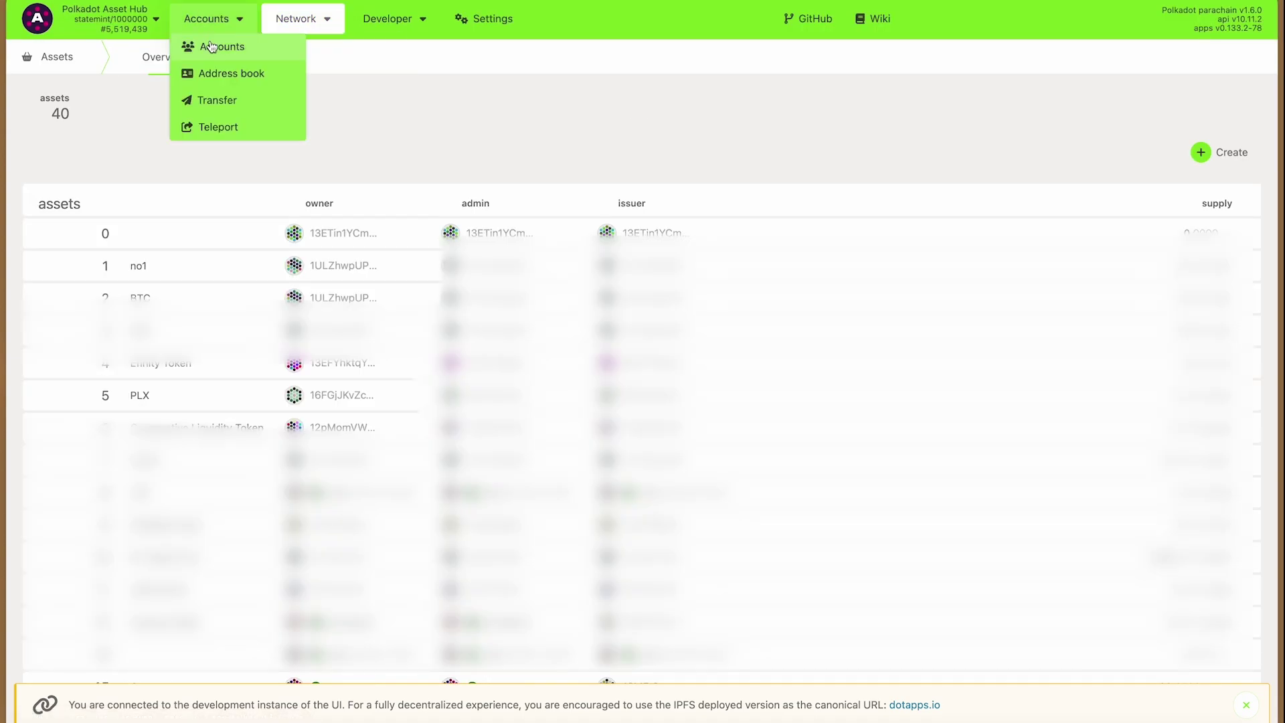
left_click_drag(125, 115, 43, 111)
left_click(203, 108)
mouse_move(298, 19)
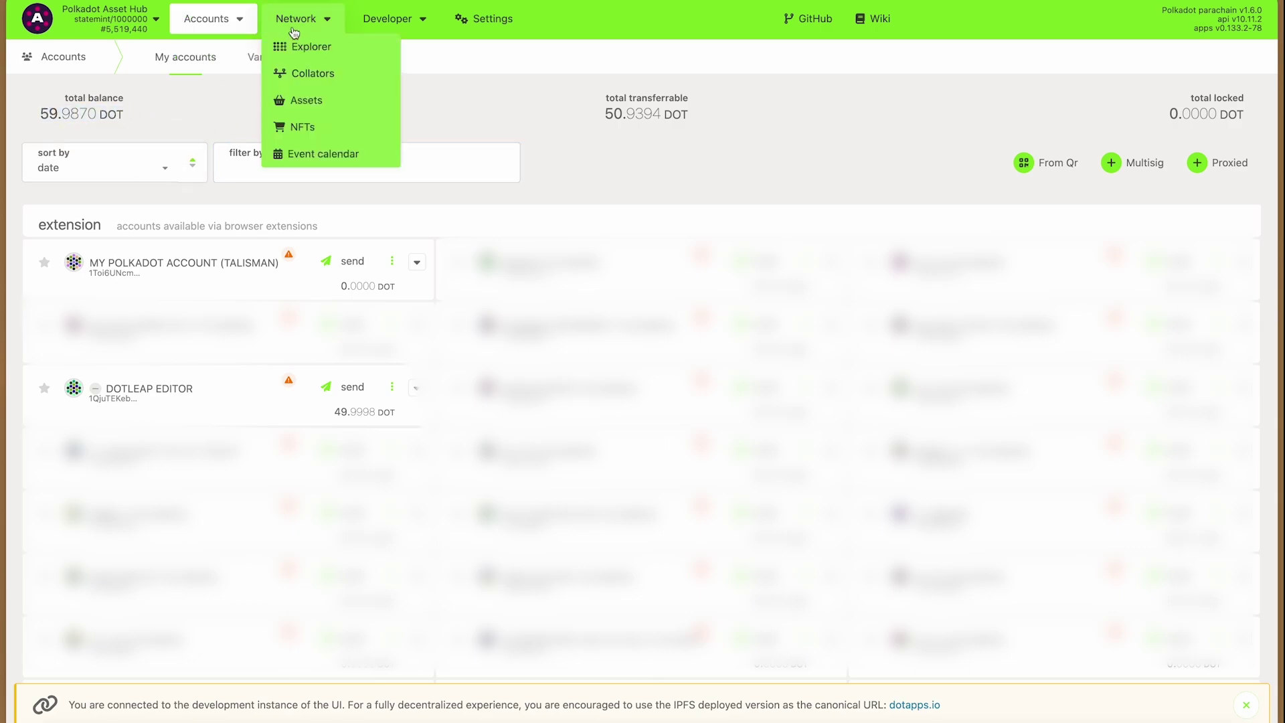
left_click(308, 102)
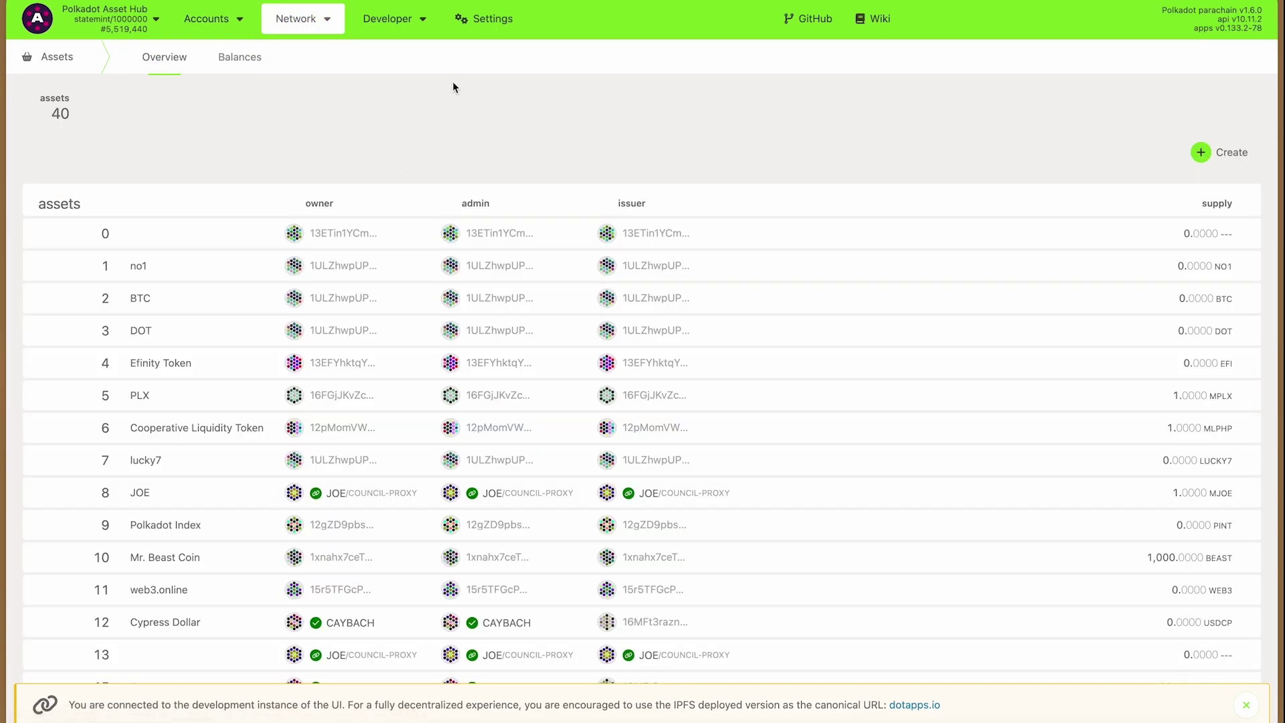
Start a new asset with DOTLEAP EDITOR as the creator account.
left_click(1213, 158)
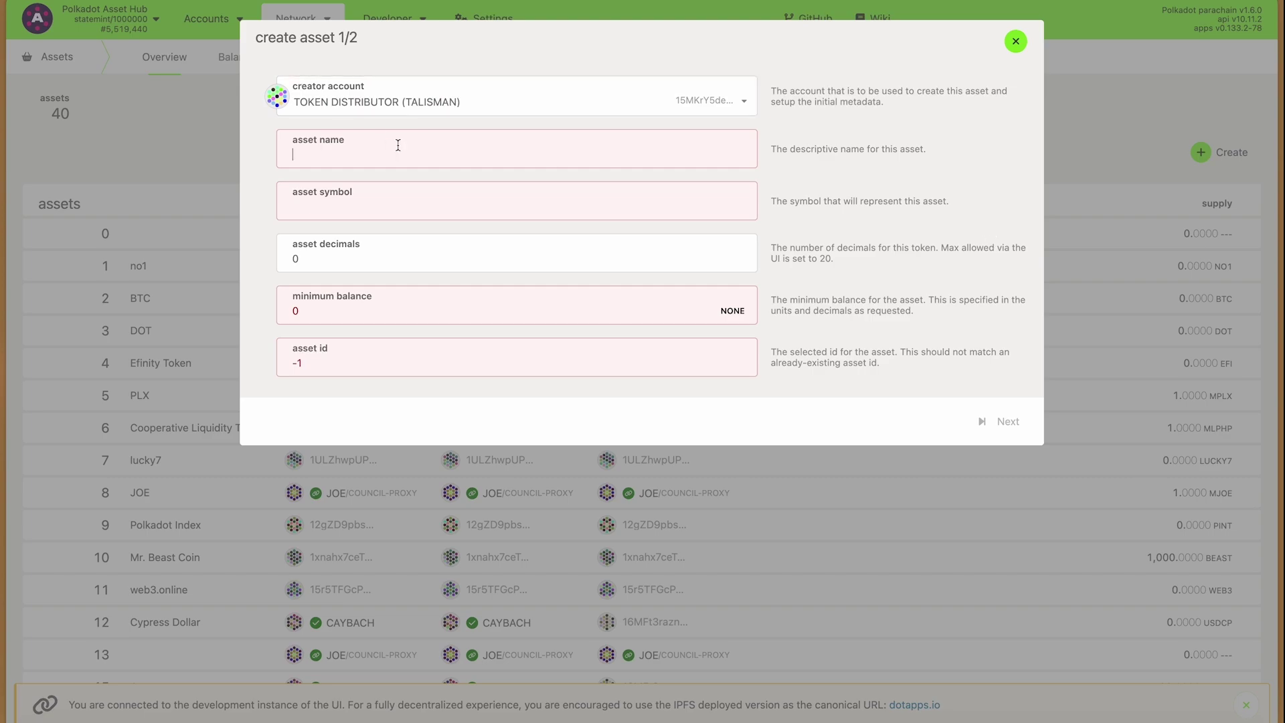
left_click(396, 120)
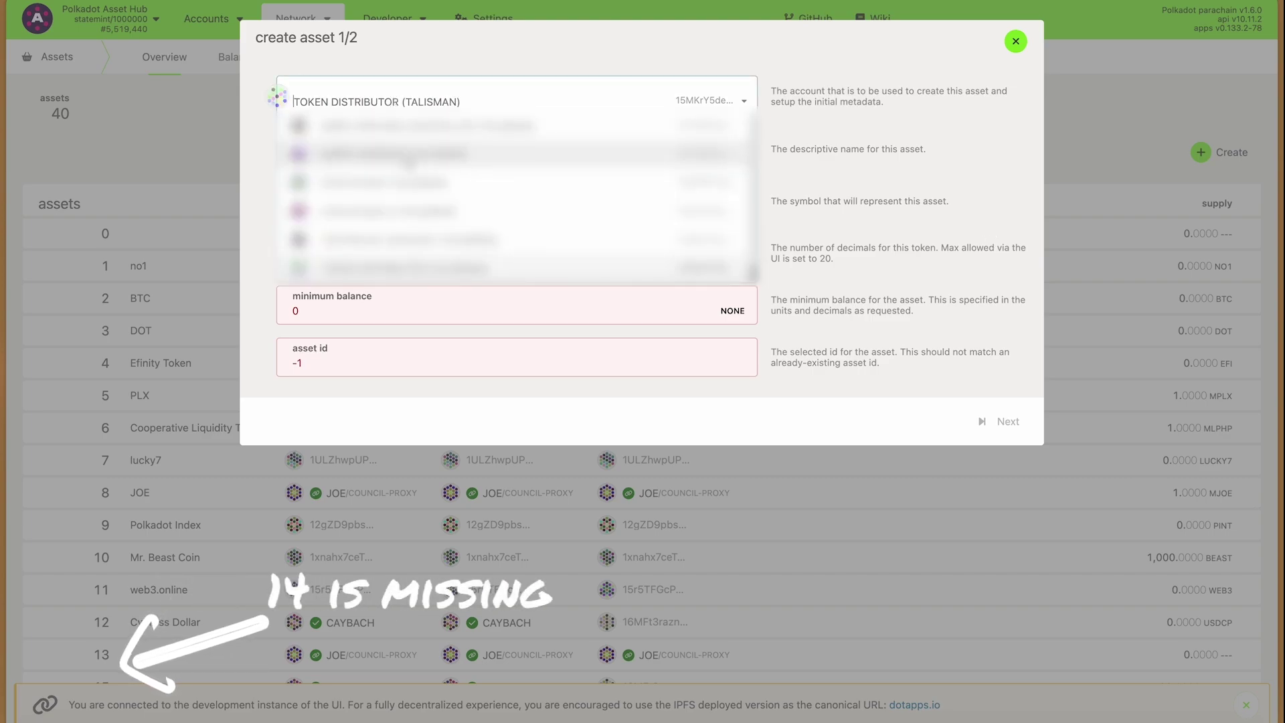
scroll(408, 164, "down", 5)
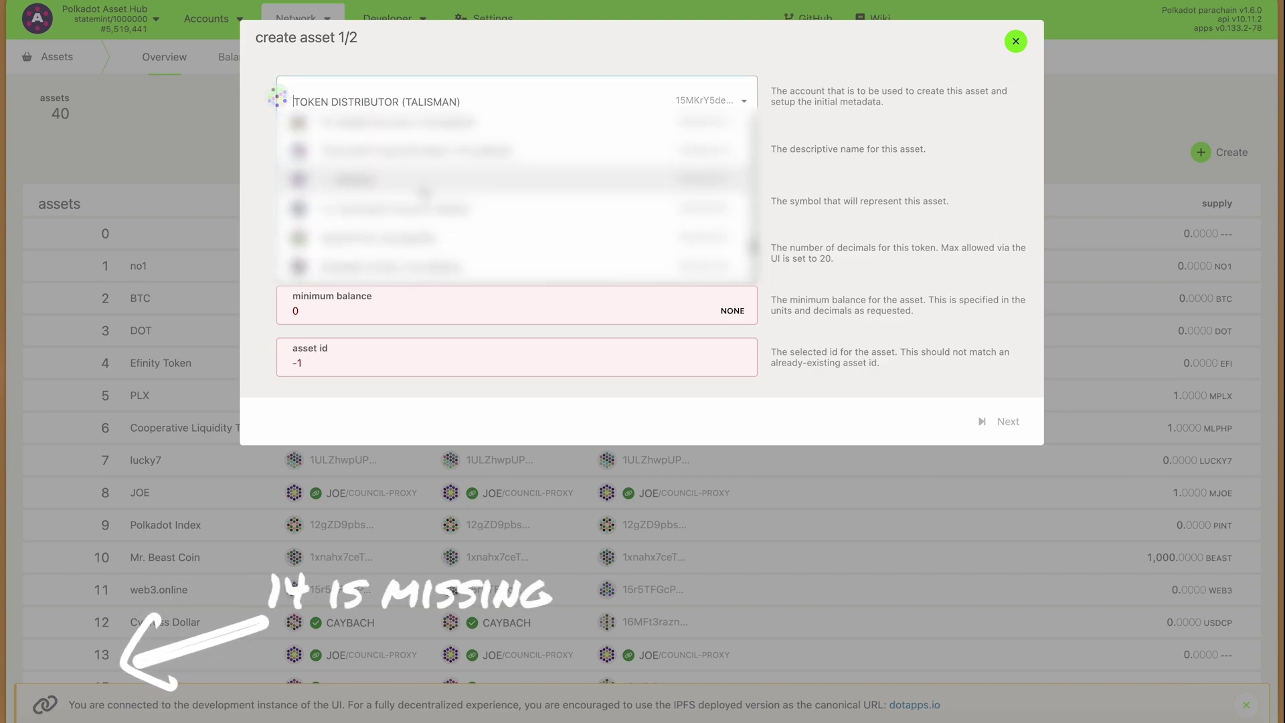
scroll(419, 187, "up", 3)
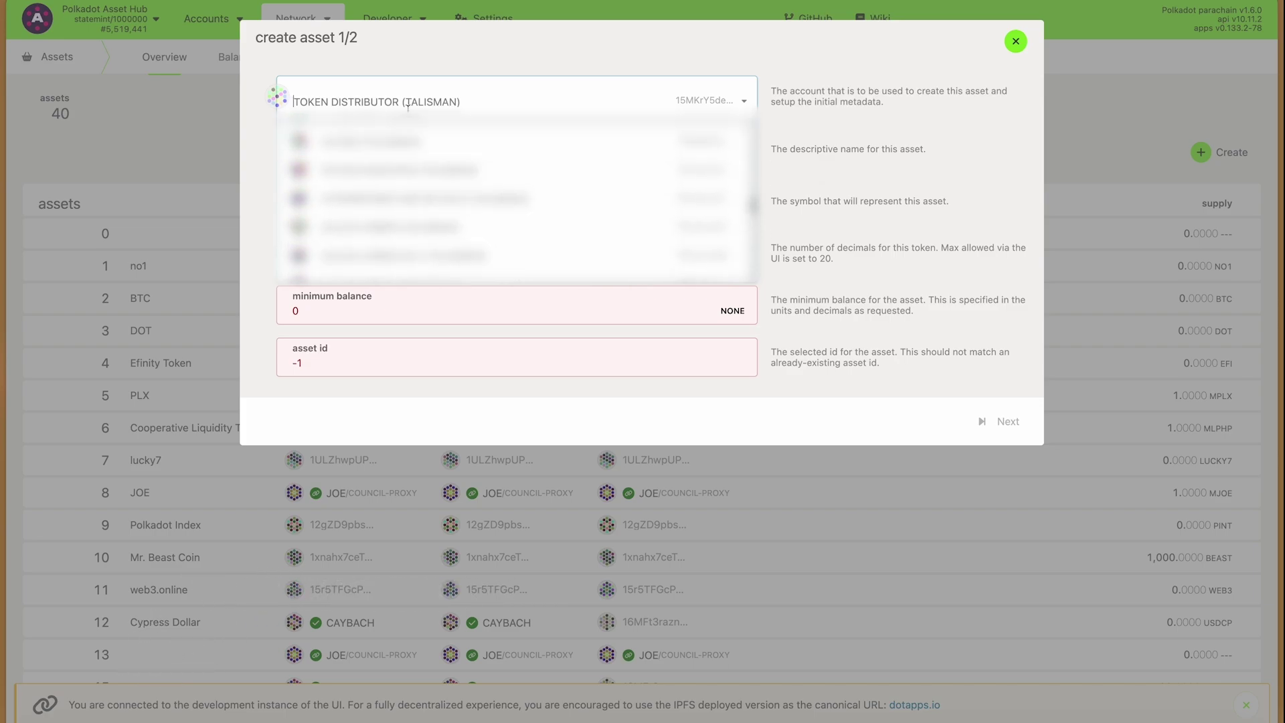
type("dot")
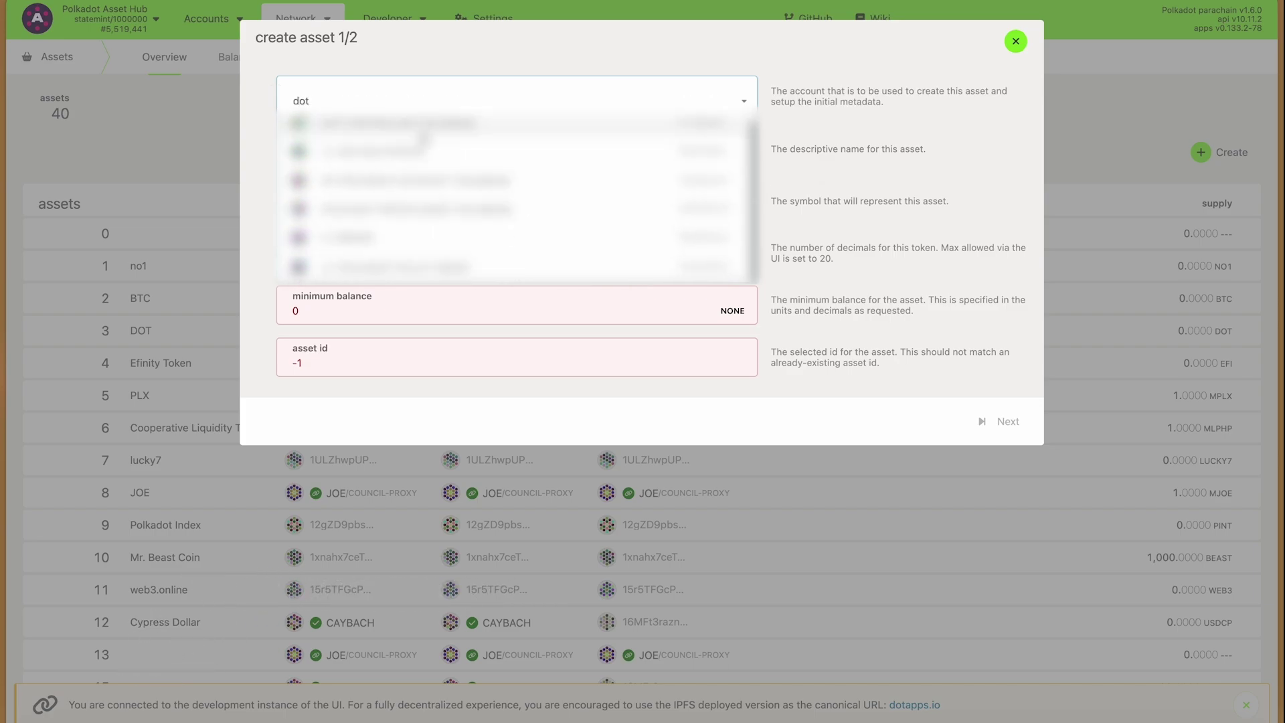
left_click(428, 142)
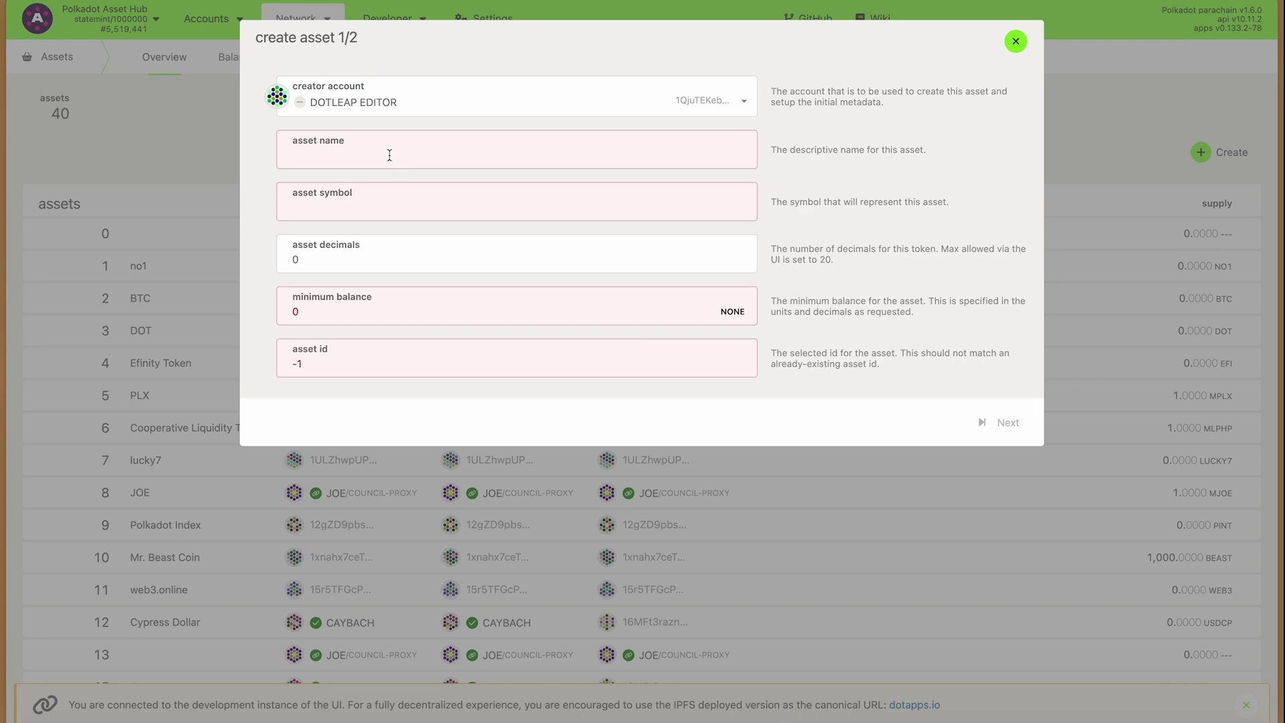
Name the asset 'Dot Leap' with symbol LEAP.
type("DOogfood of the Day")
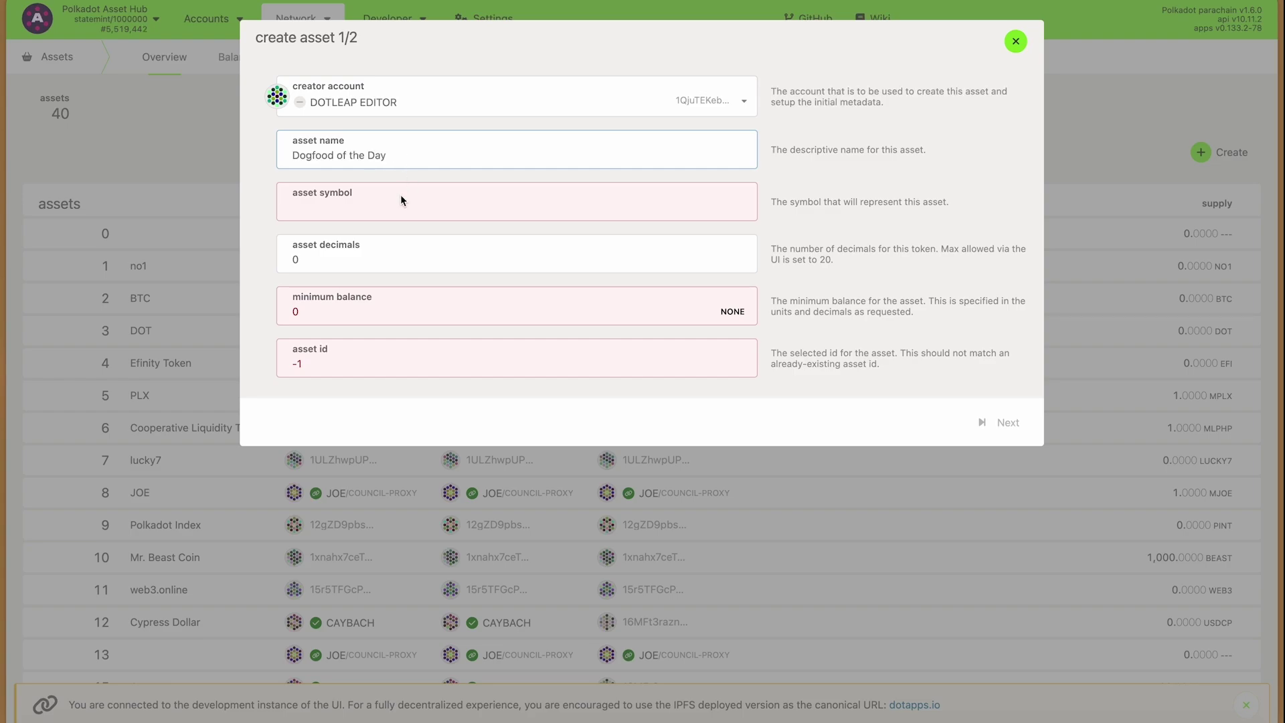
left_click(385, 207)
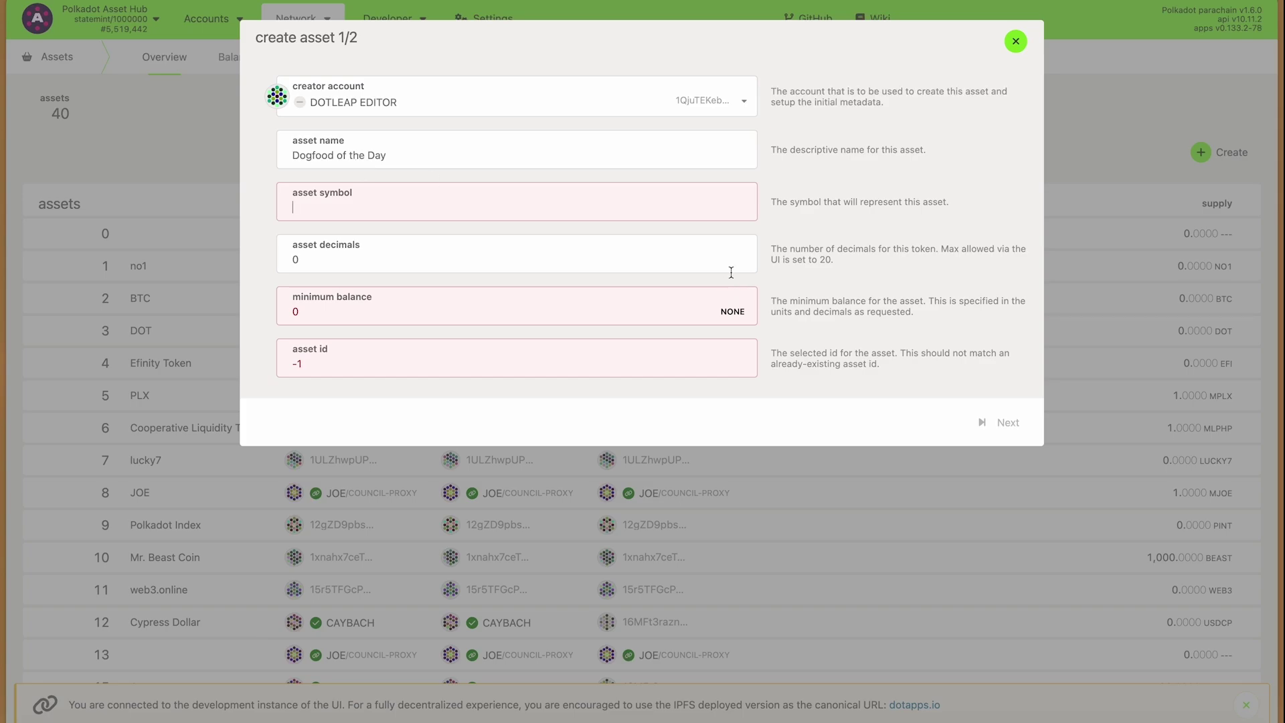
triple_click(401, 148)
key("BackSpace")
type("Dot Leap")
left_click(433, 207)
type("LEAP")
Set decimals to 18, minimum balance to 0.1 and asset id to 14.
left_click(422, 256)
key("BackSpace")
type("18")
left_click(436, 313)
type(".1")
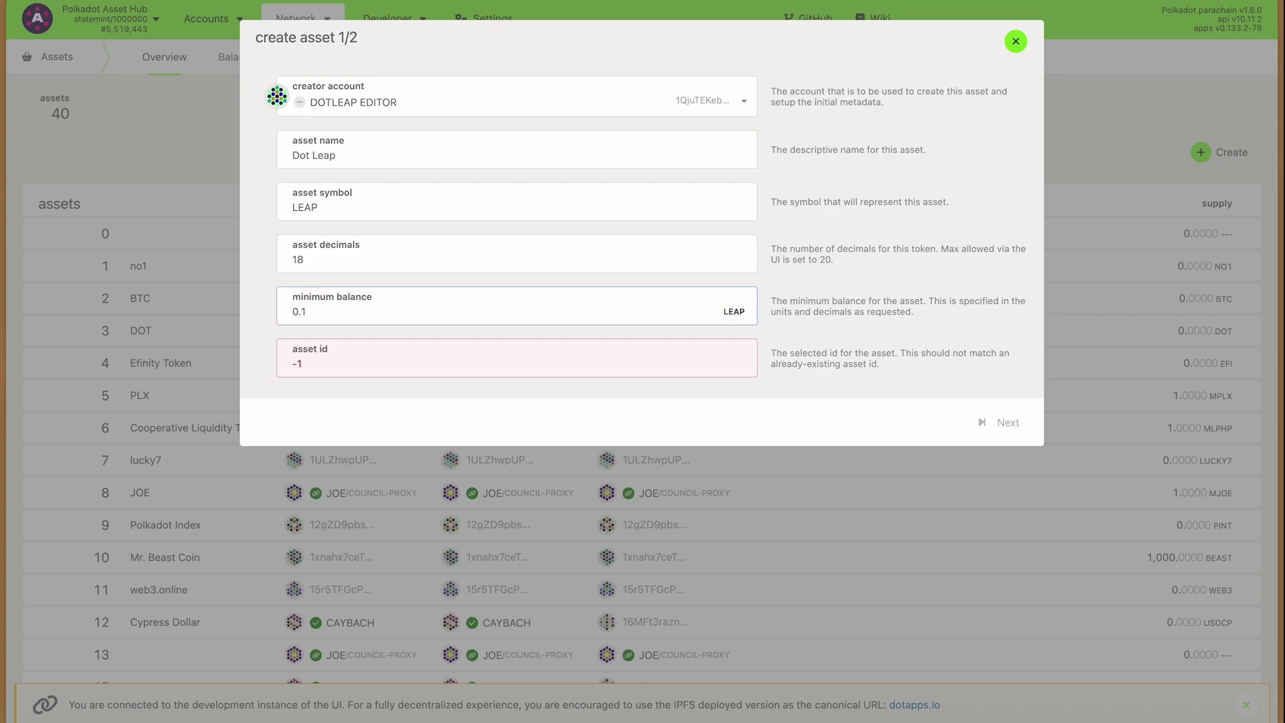
double_click(334, 365)
type("14")
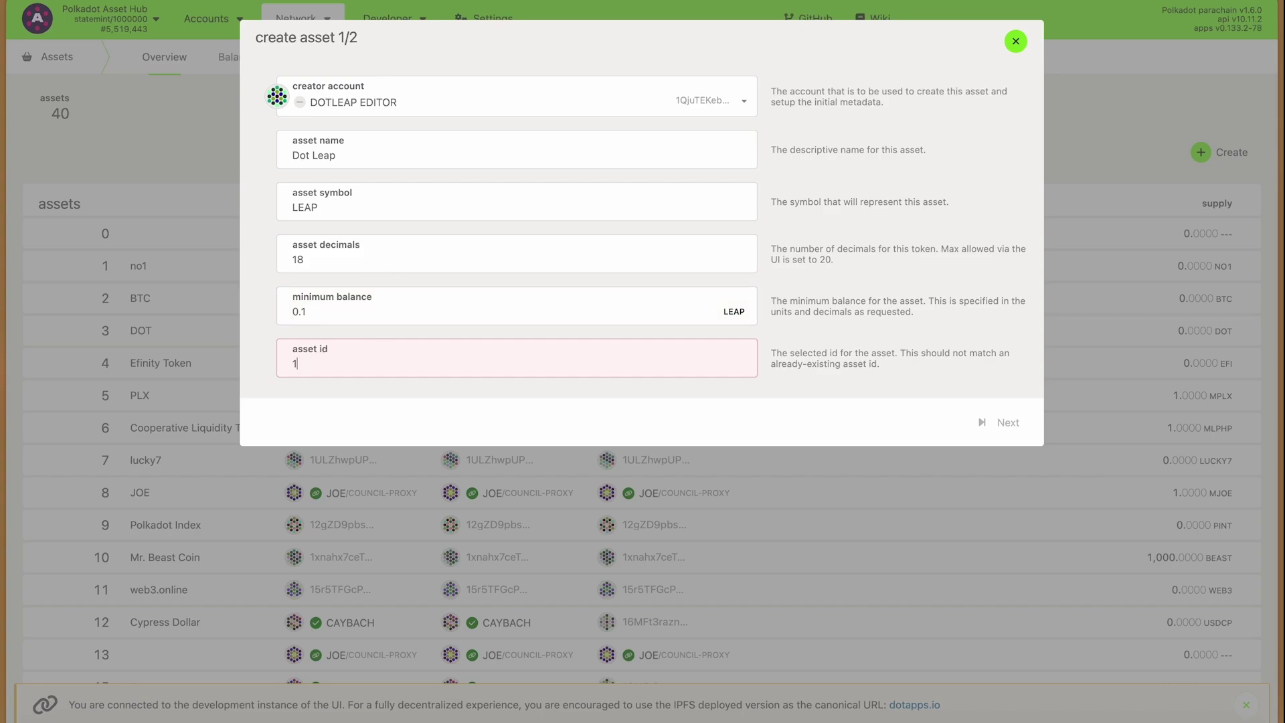
left_click(538, 421)
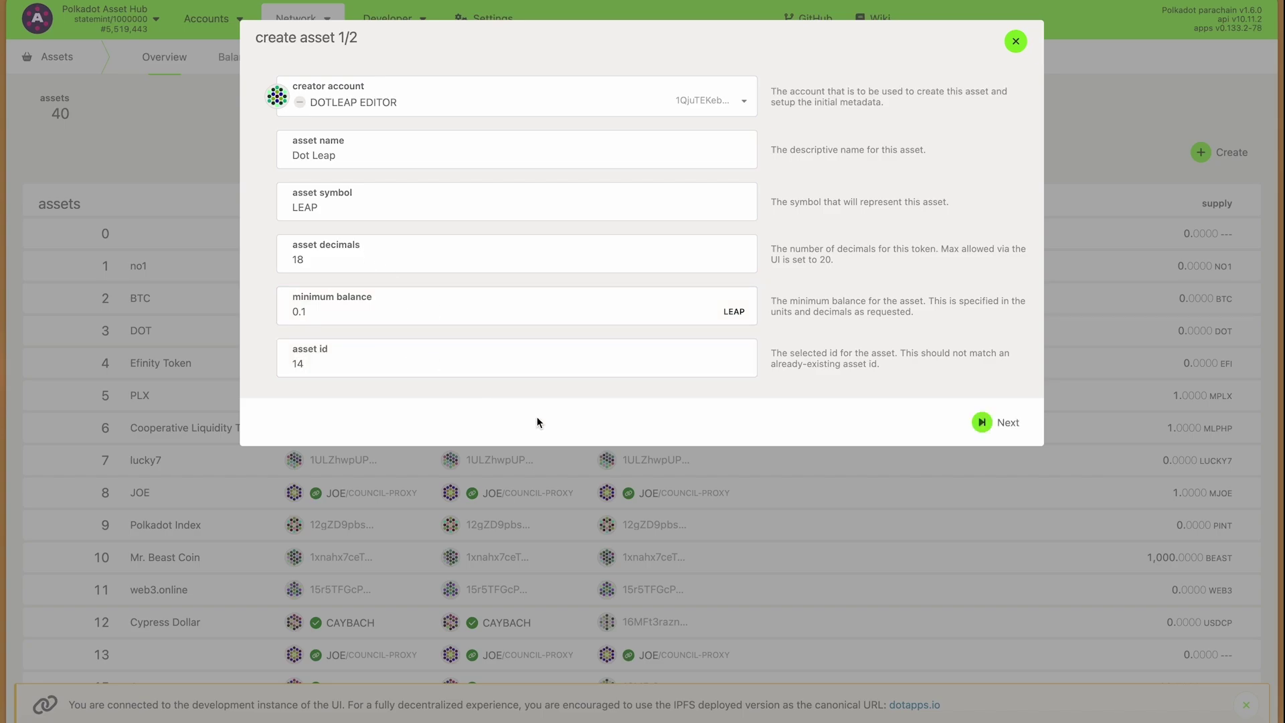
Create the asset with DOTLEAP EDITOR as admin, issuer and freezer, and approve it in the wallet.
left_click(987, 426)
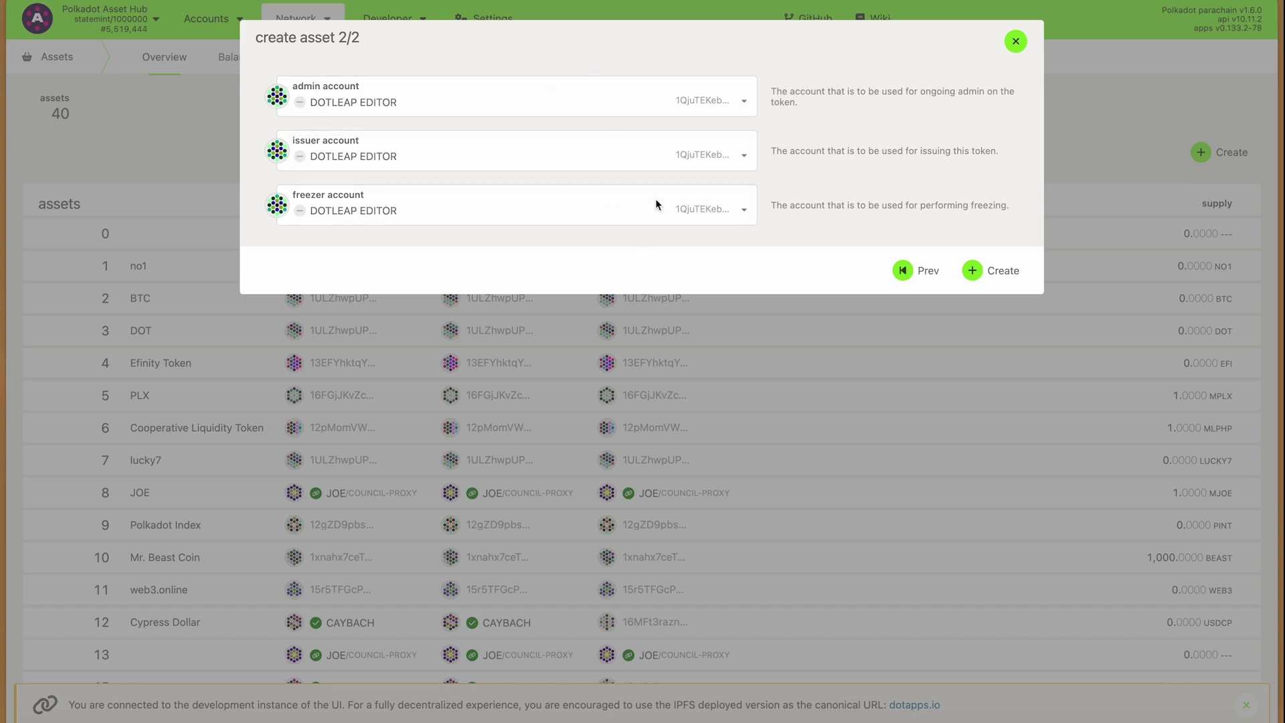
left_click(999, 272)
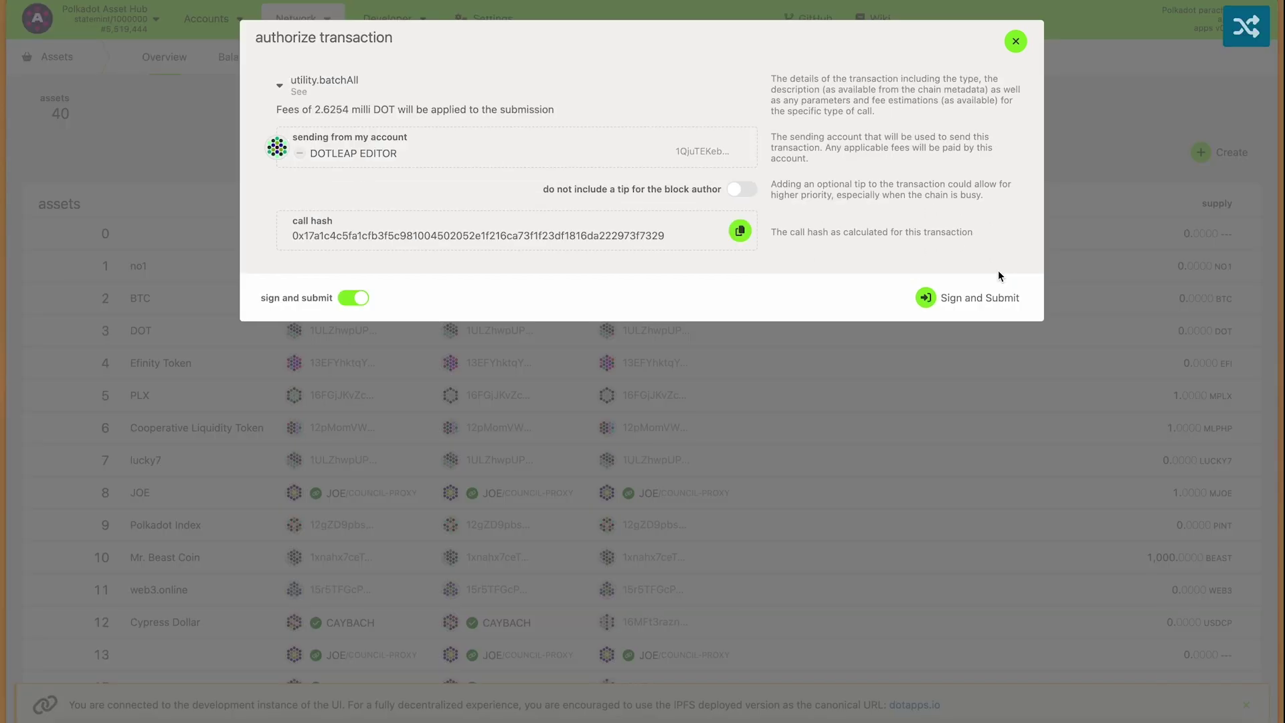
left_click(991, 302)
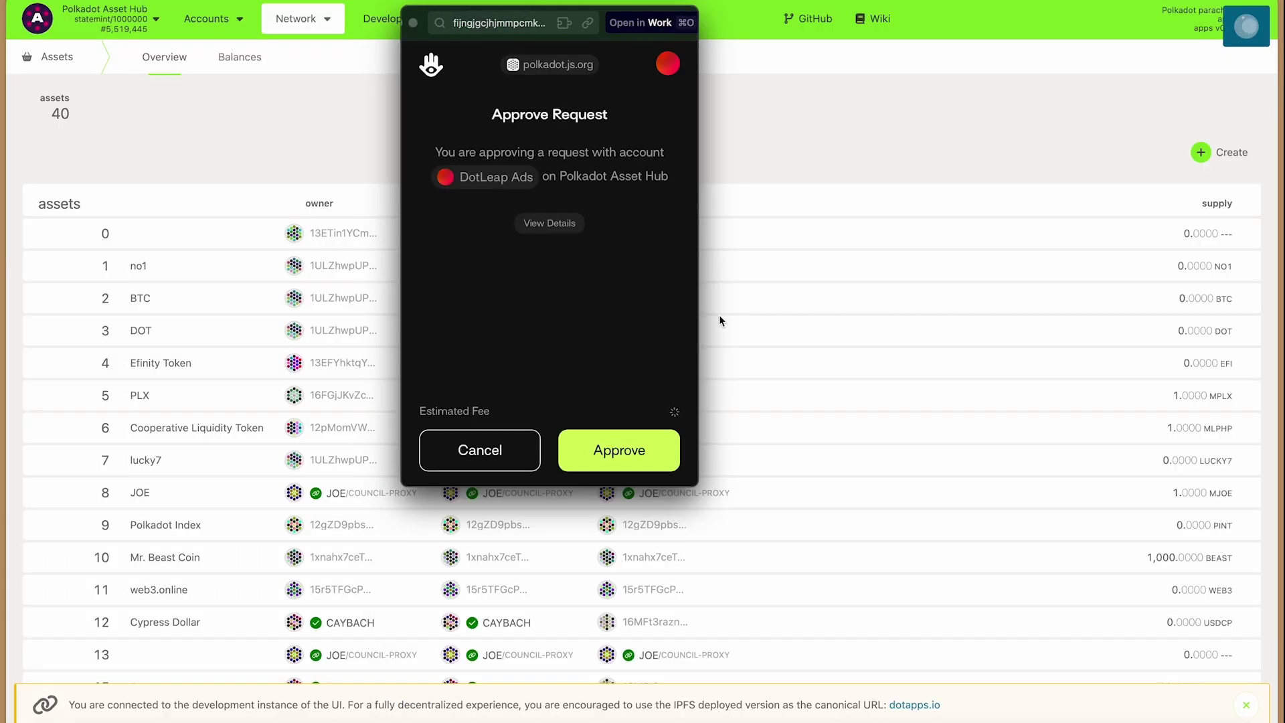
left_click(622, 455)
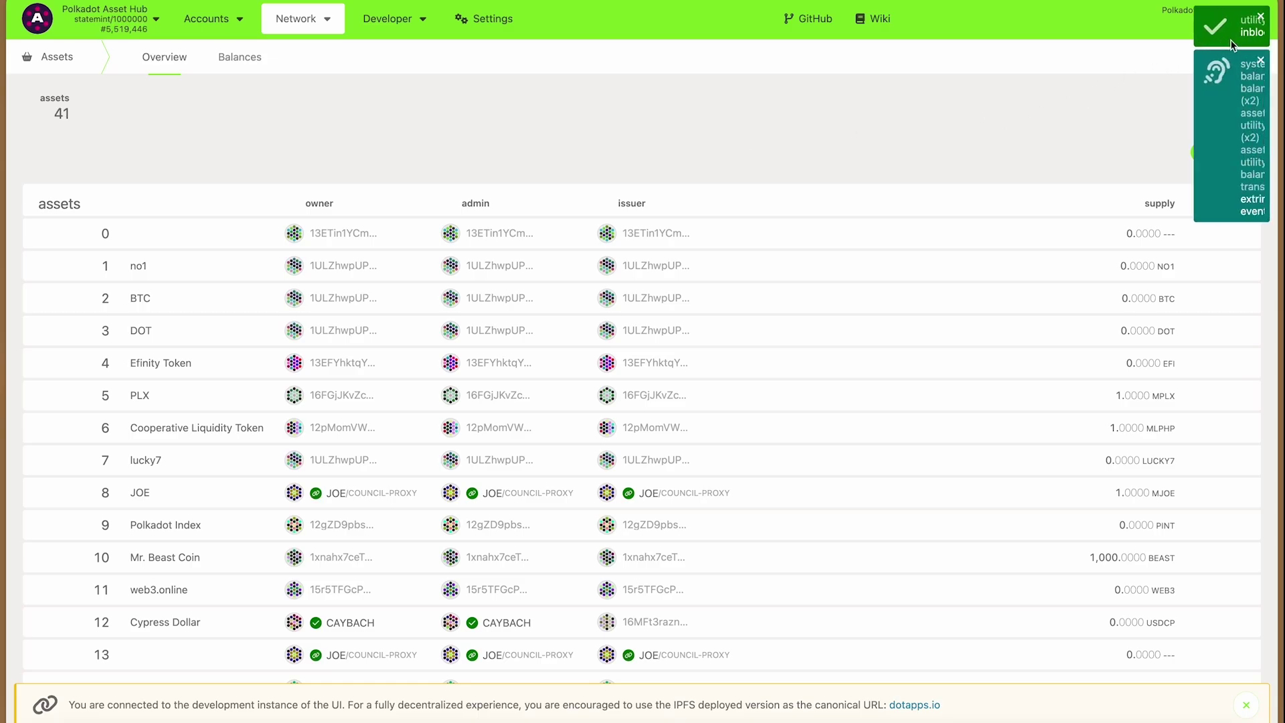
Scroll the assets list to asset 14, Dot Leap, with 0.0000 LEAP supply, and highlight its row.
mouse_move(1231, 44)
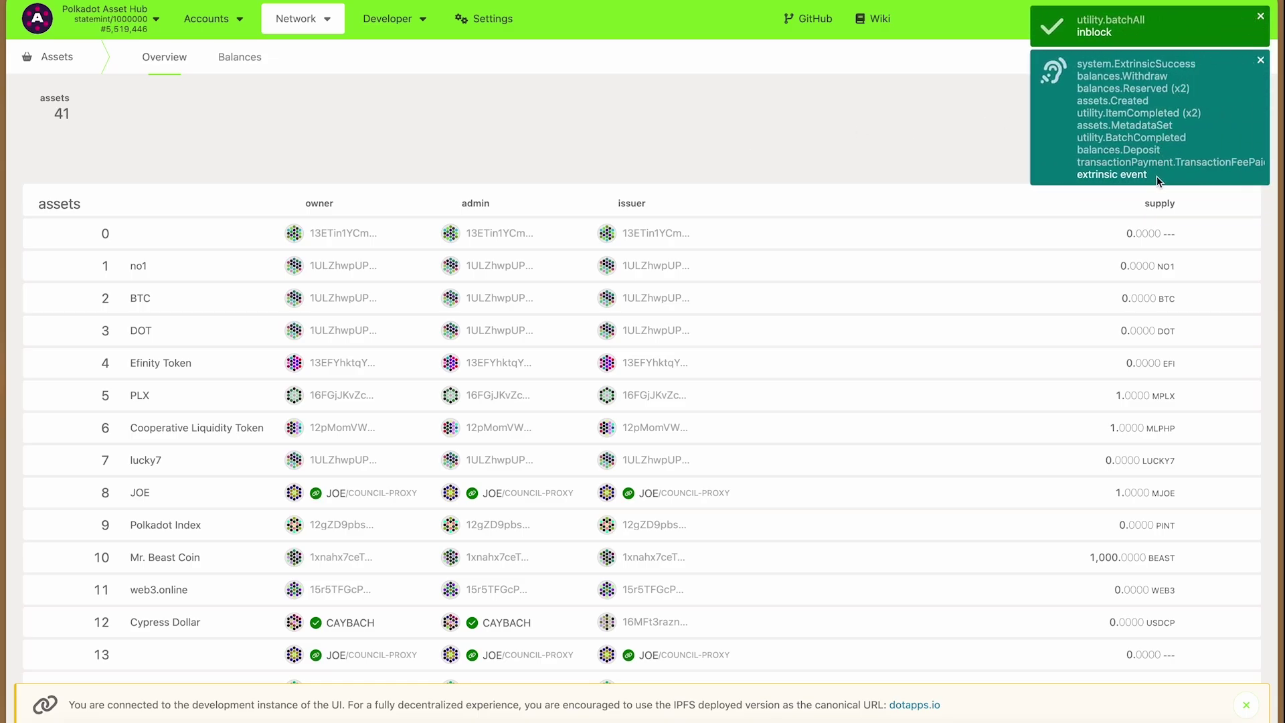
mouse_move(301, 19)
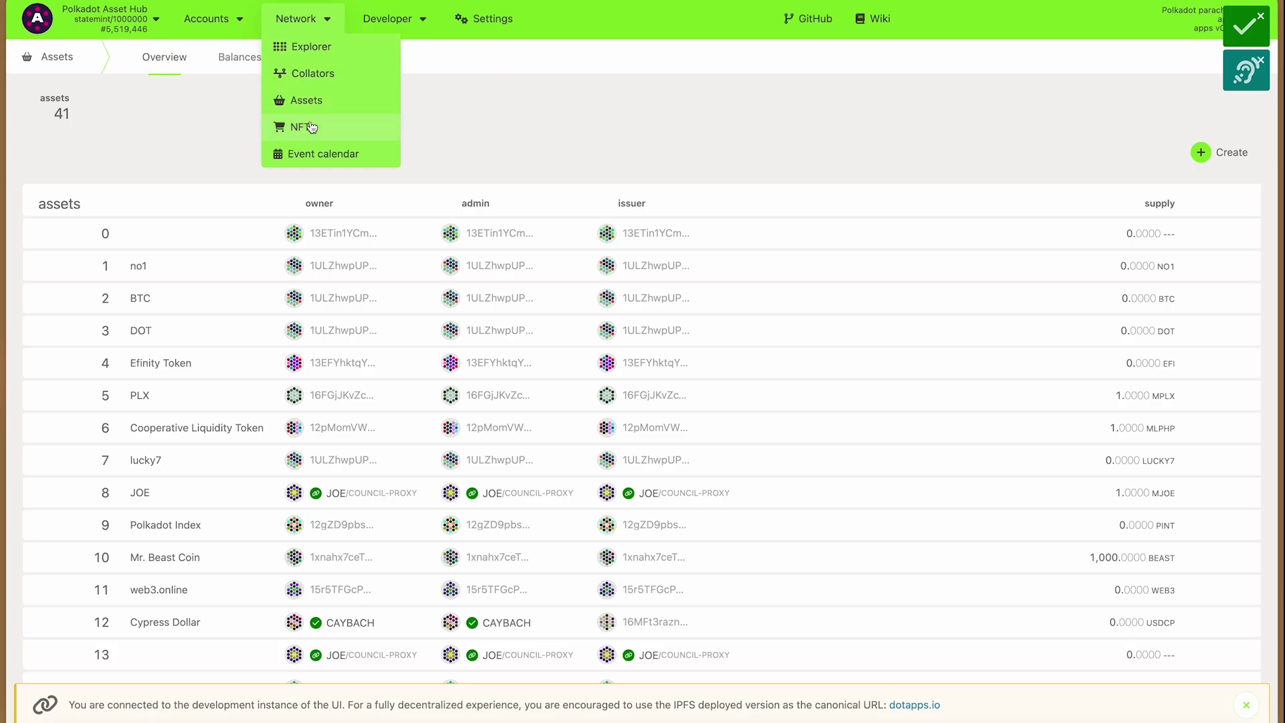
scroll(585, 123, "down", 3)
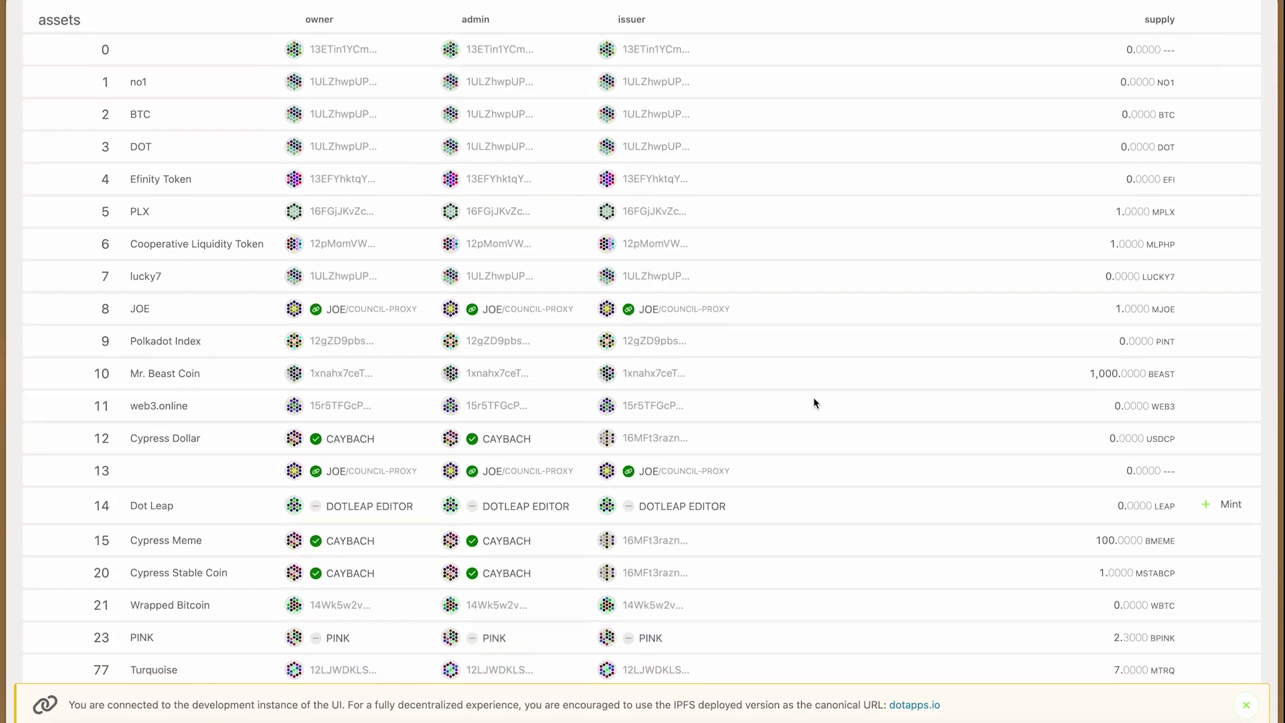
scroll(670, 415, "down", 2)
left_click_drag(79, 372, 1226, 371)
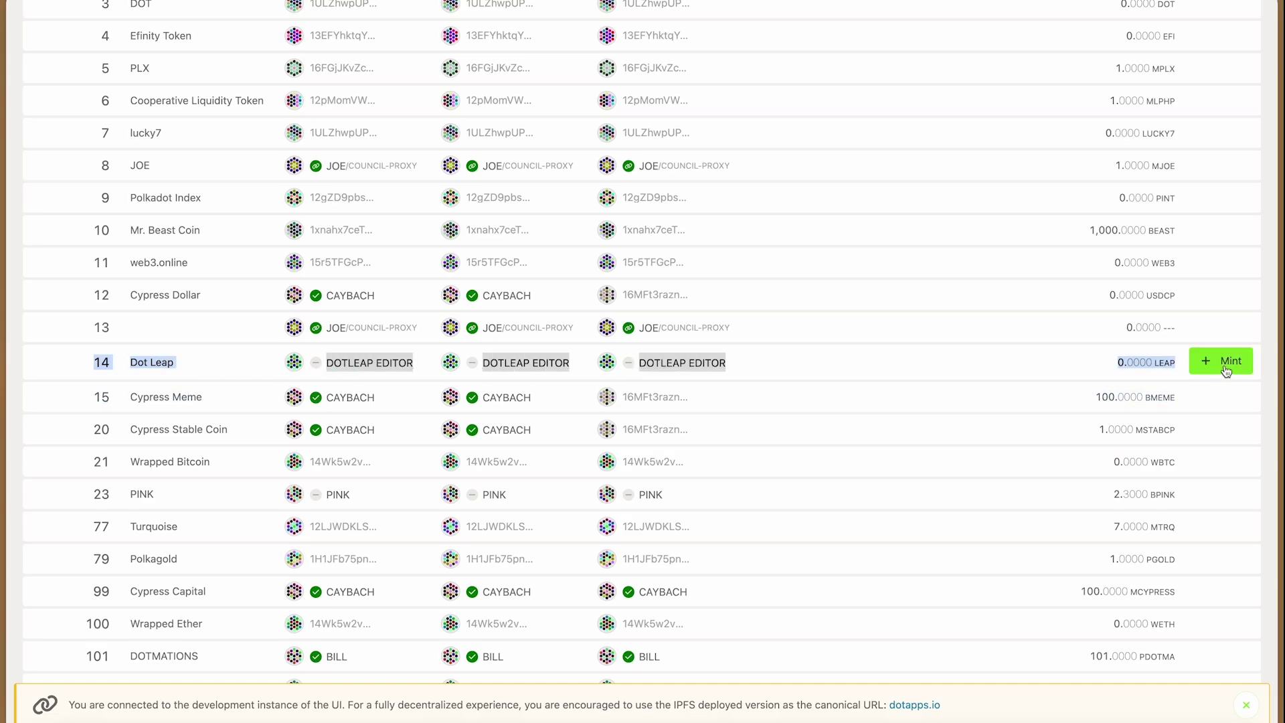
Begin a Dot Leap mint to the DOTLEAP EDITOR account, then close the form.
left_click(1224, 363)
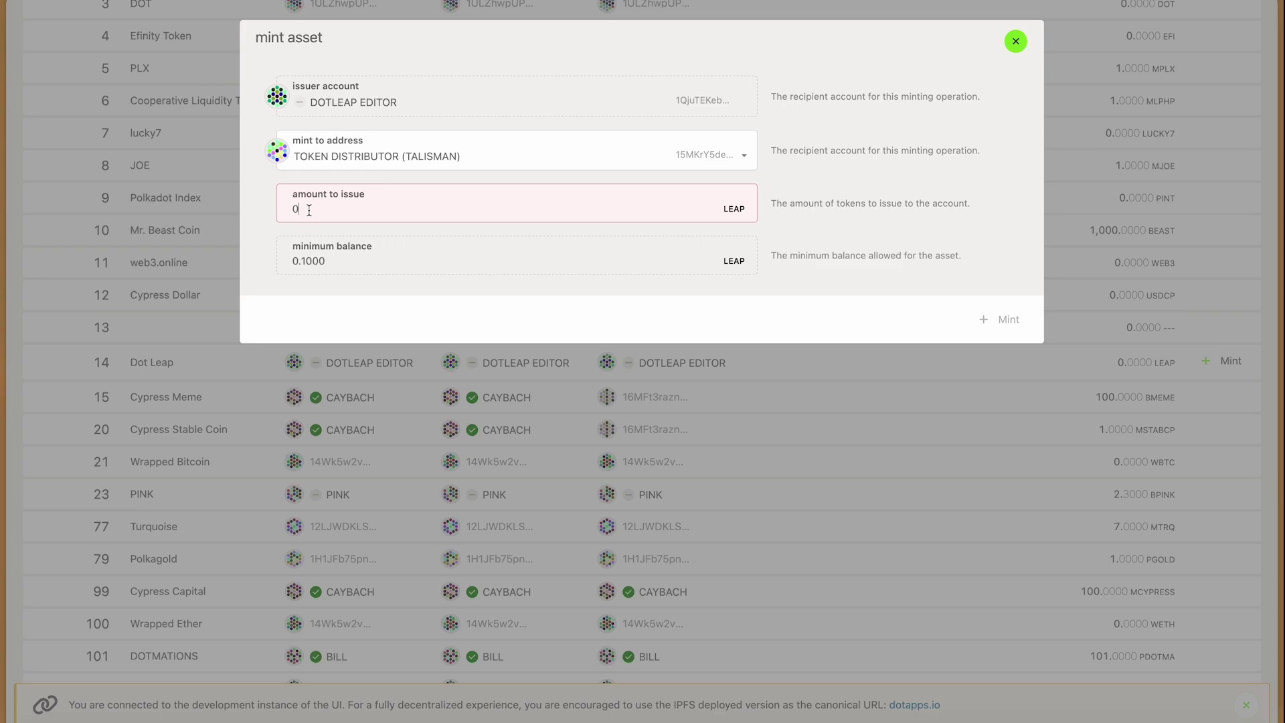
left_click(353, 156)
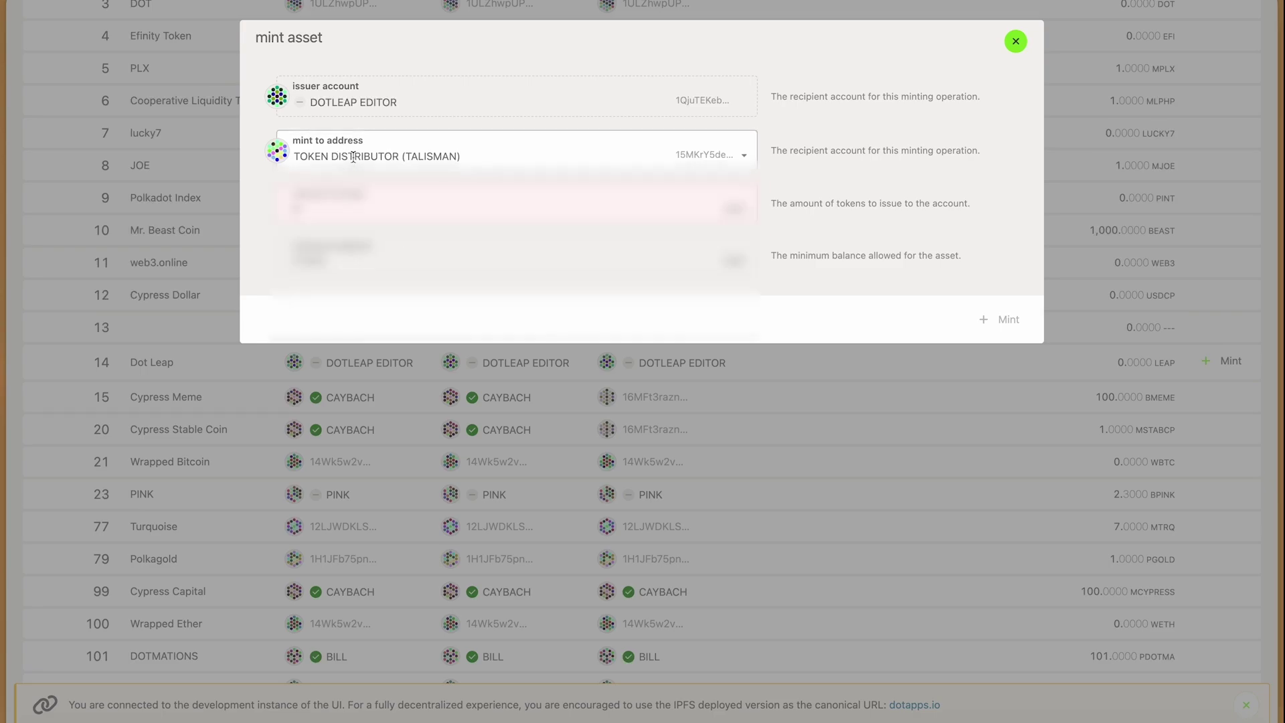
type("dotl")
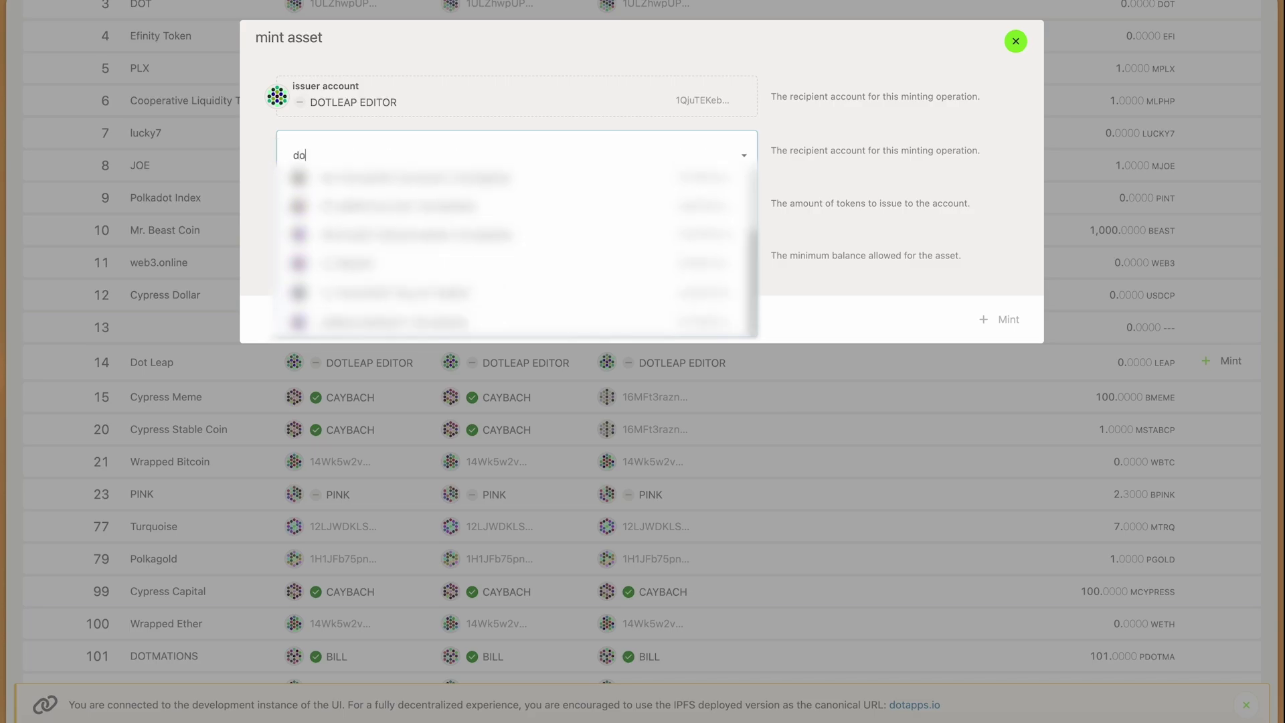
key("BackSpace")
type("1000")
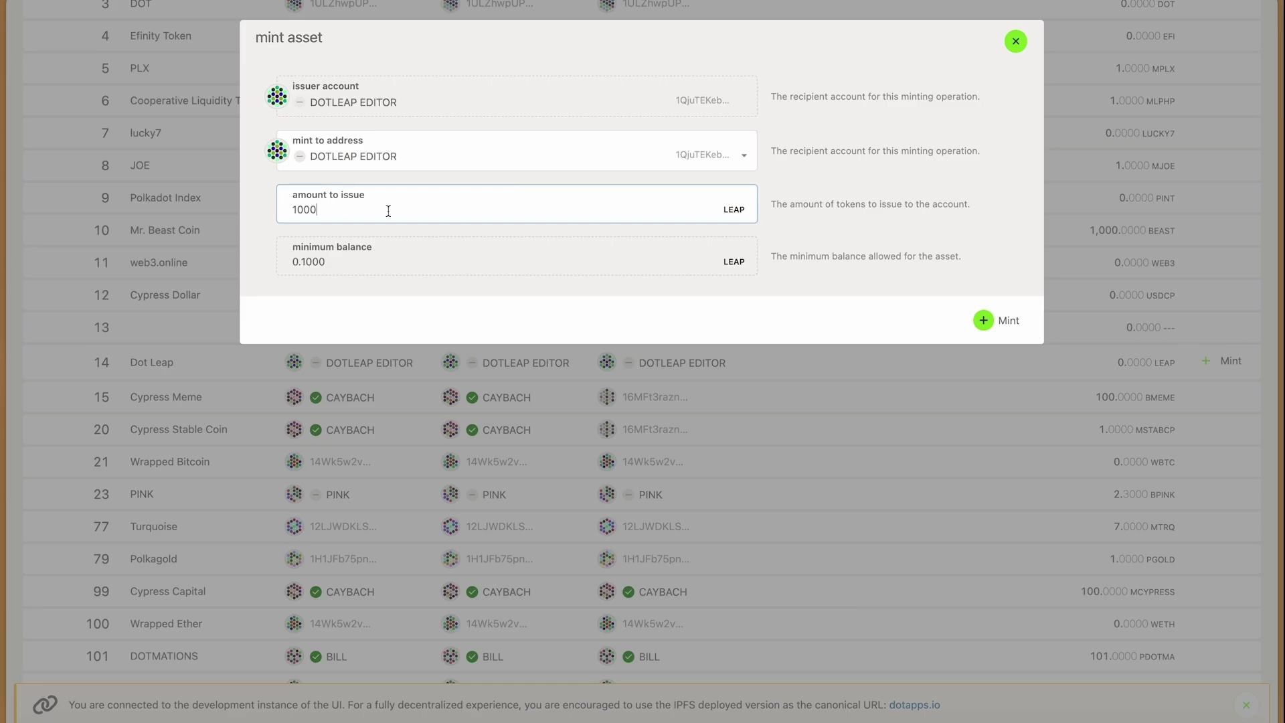
left_click(994, 321)
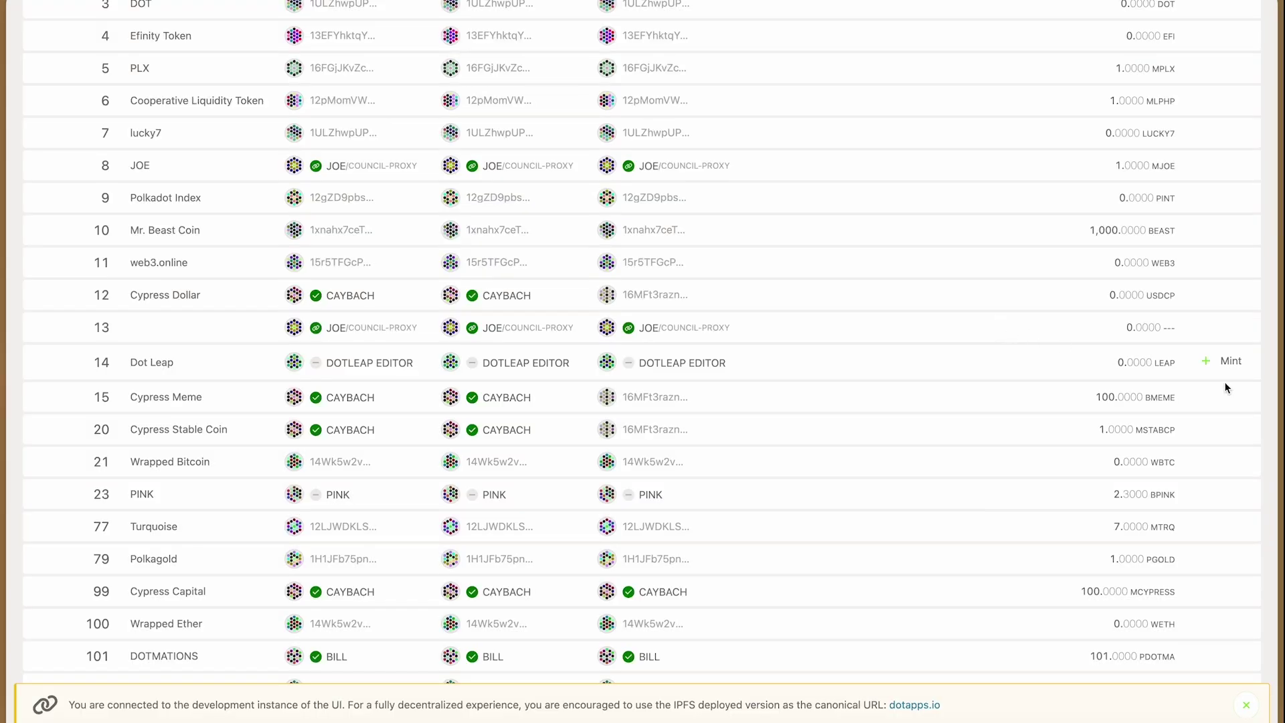
Reopen the Dot Leap mint and submit an issue amount of 1000 LEAP.
left_click(1223, 365)
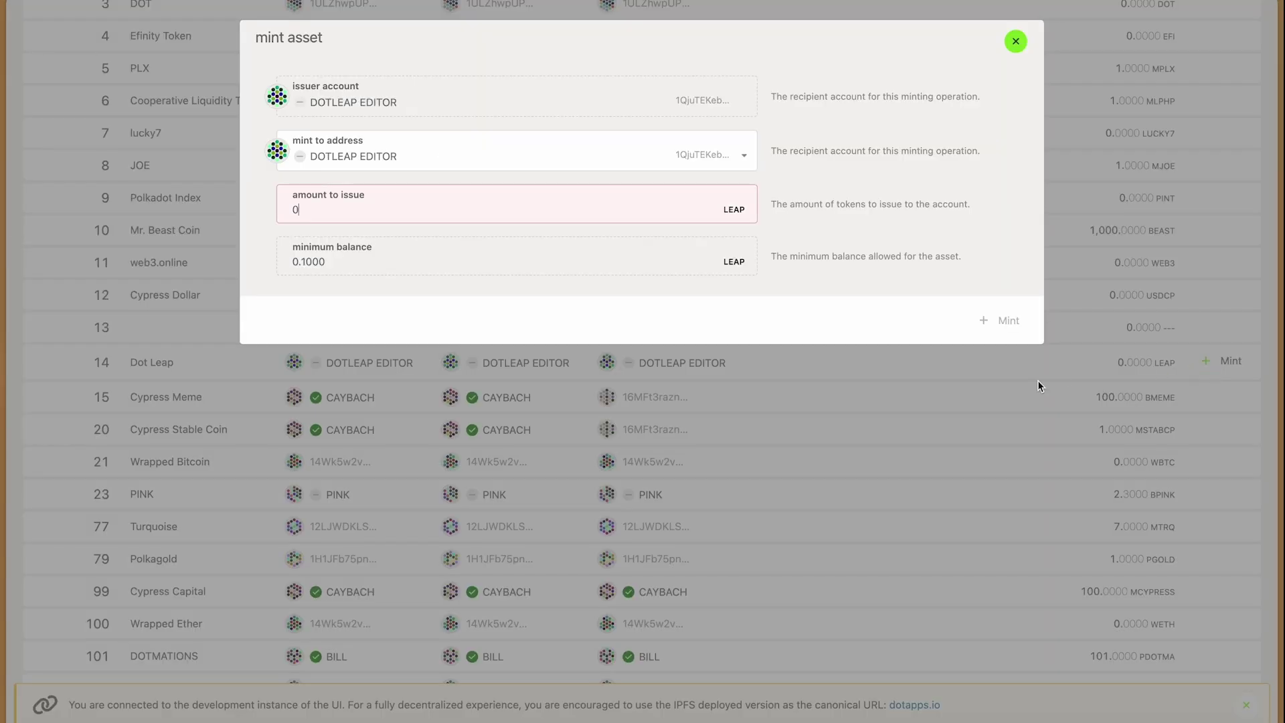
left_click(375, 199)
key("BackSpace")
type("1000")
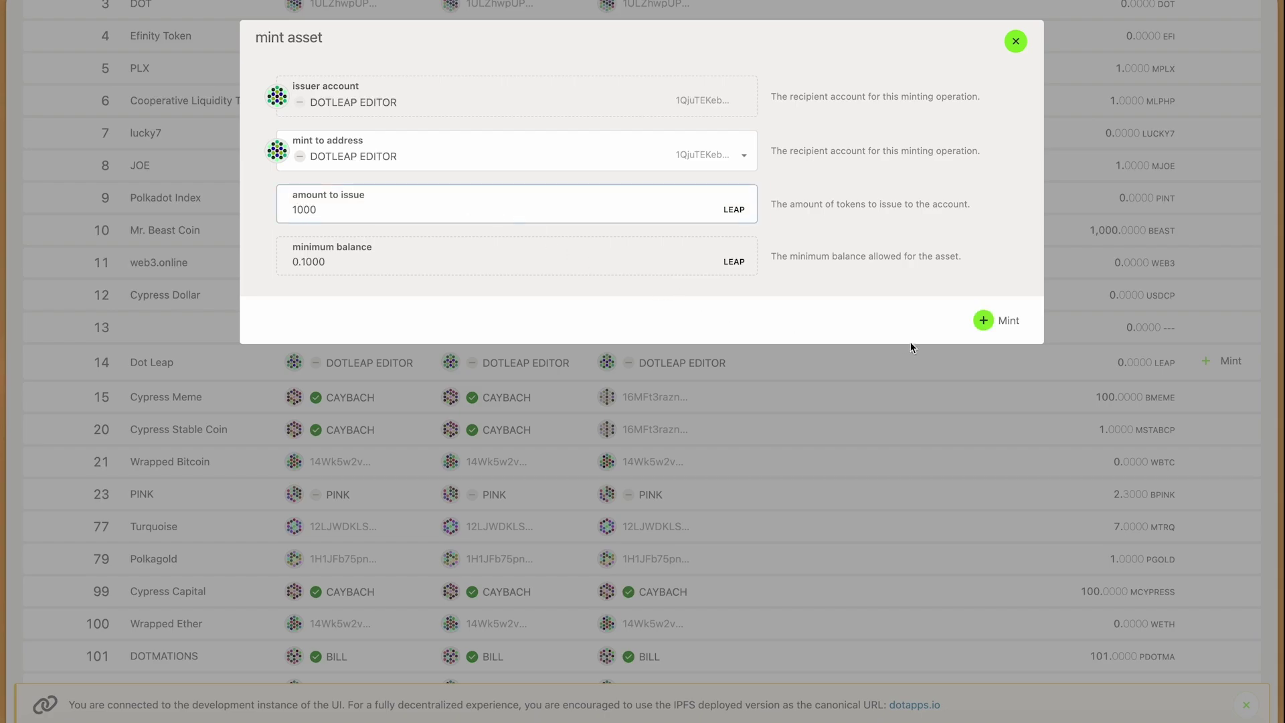
left_click(994, 322)
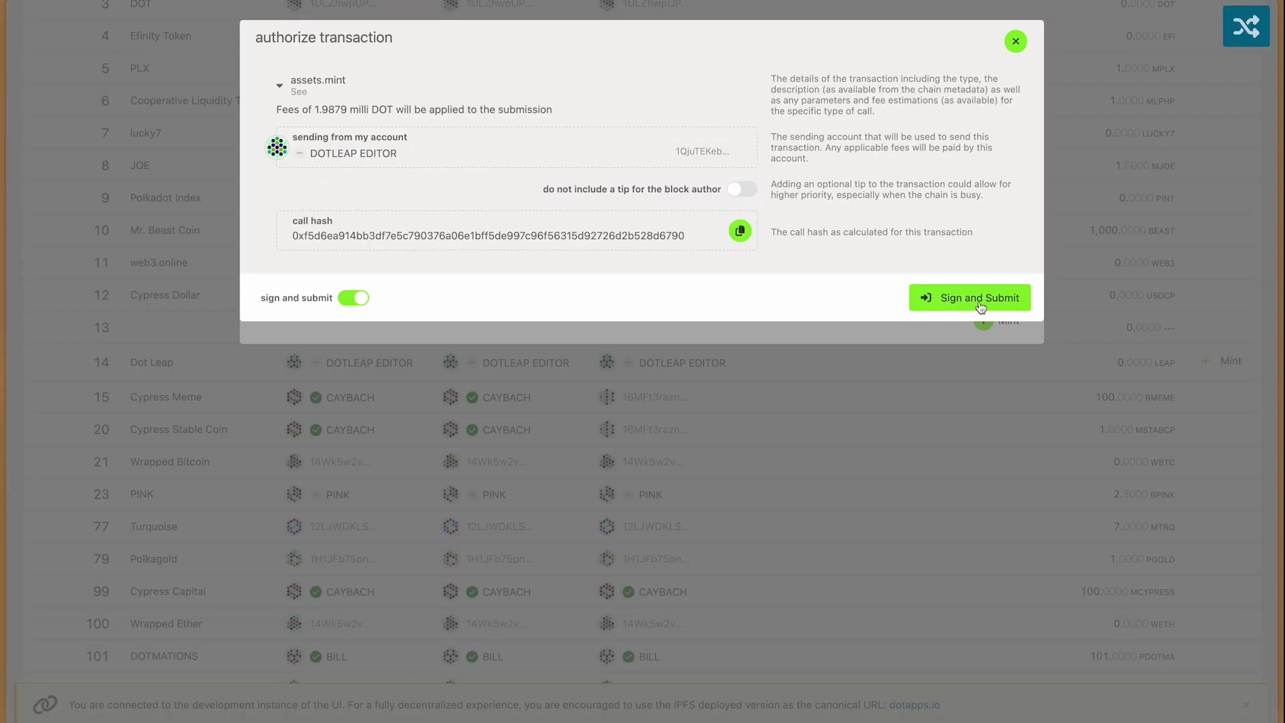
Sign and submit the 1000 LEAP mint and approve it in the wallet extension.
left_click(980, 301)
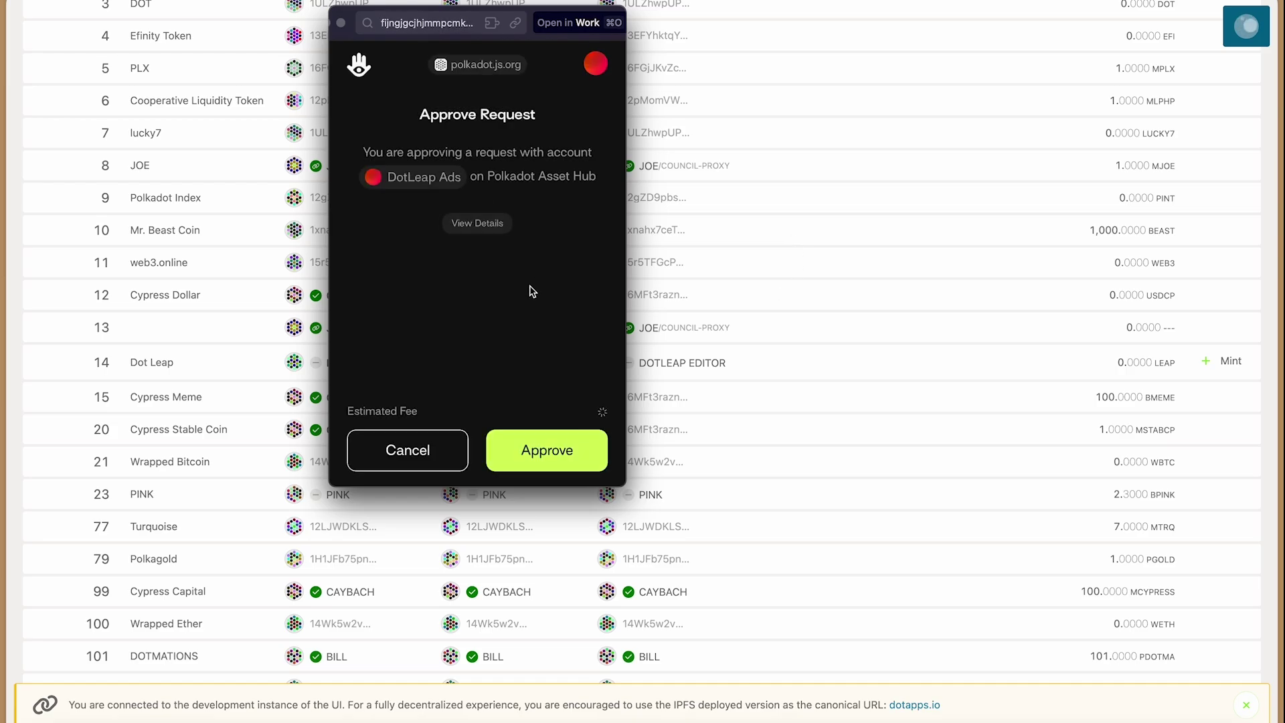
left_click(547, 450)
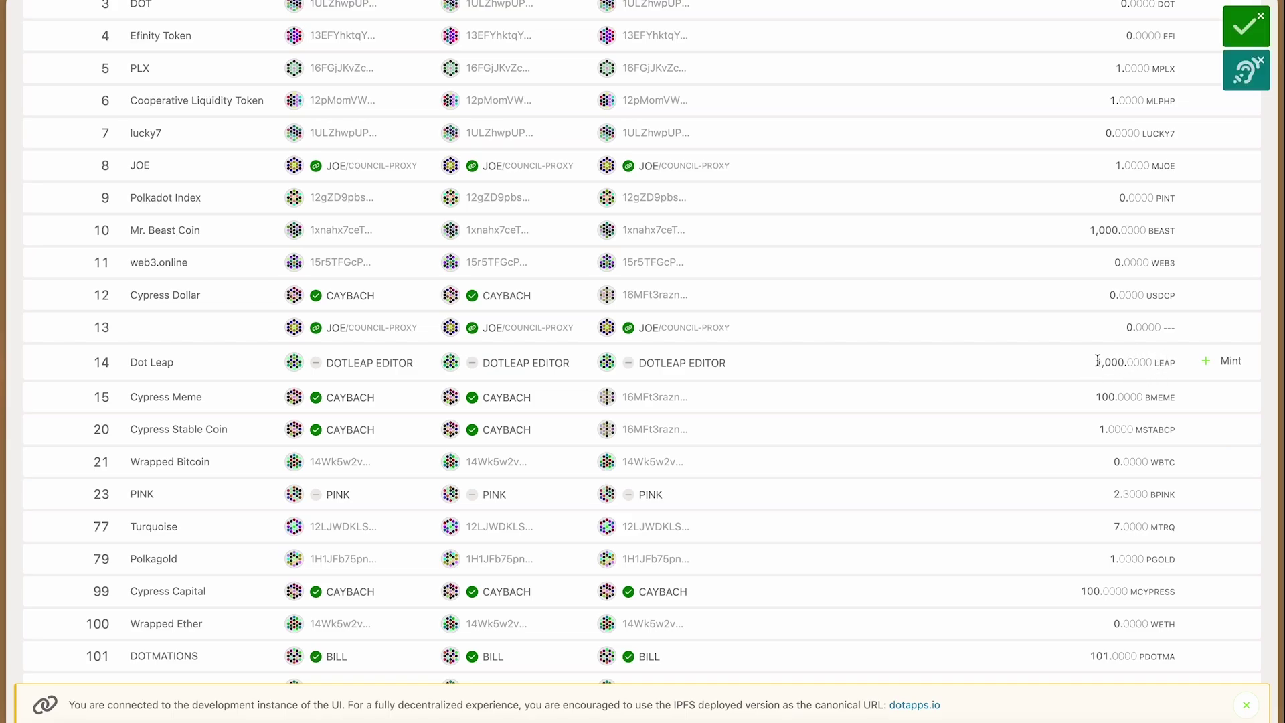
Confirm the 1,000 LEAP supply, then query the Balances tab for Dot Leap (14).
left_click_drag(1095, 362, 1031, 356)
scroll(963, 369, "up", 1)
left_click(963, 371)
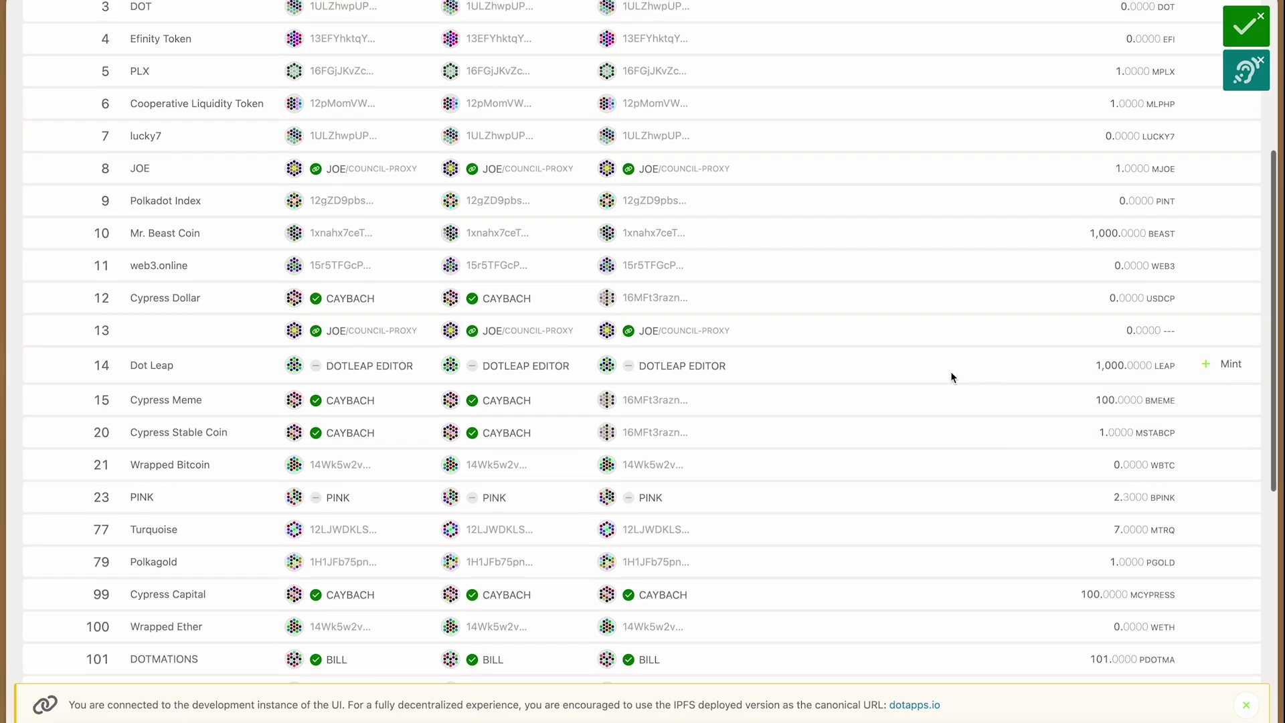
scroll(220, 355, "up", 10)
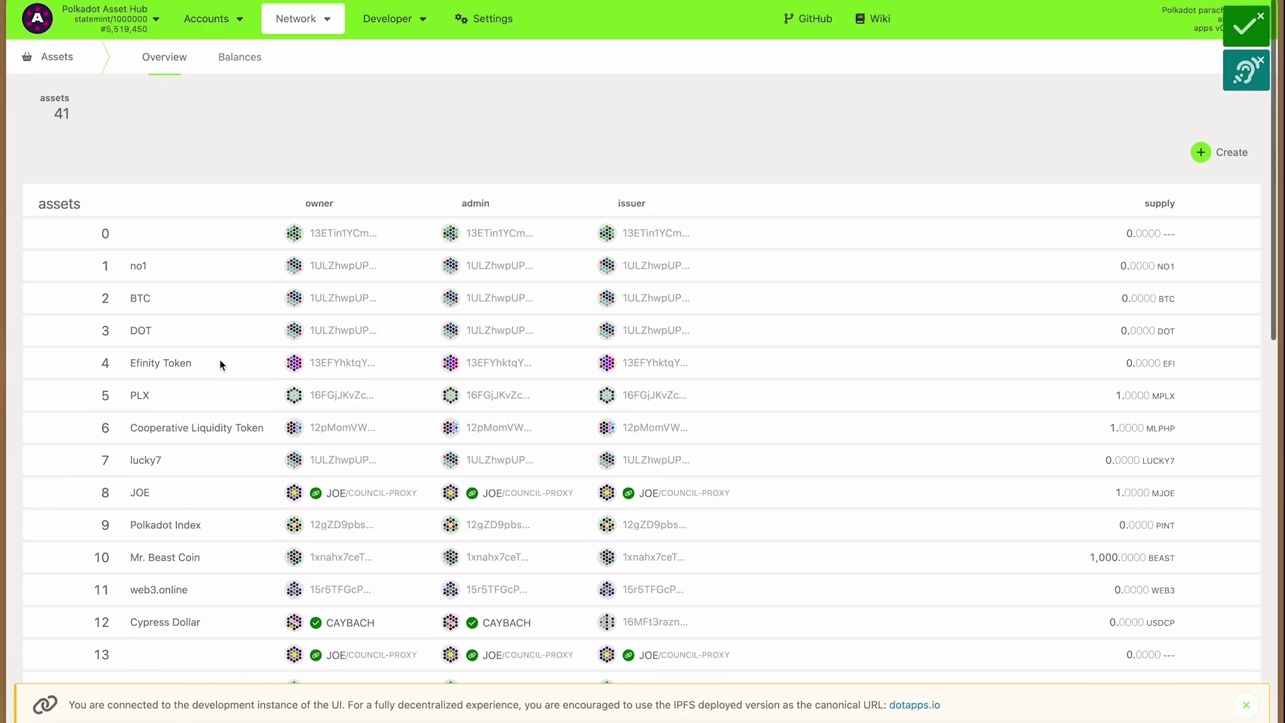
left_click(253, 58)
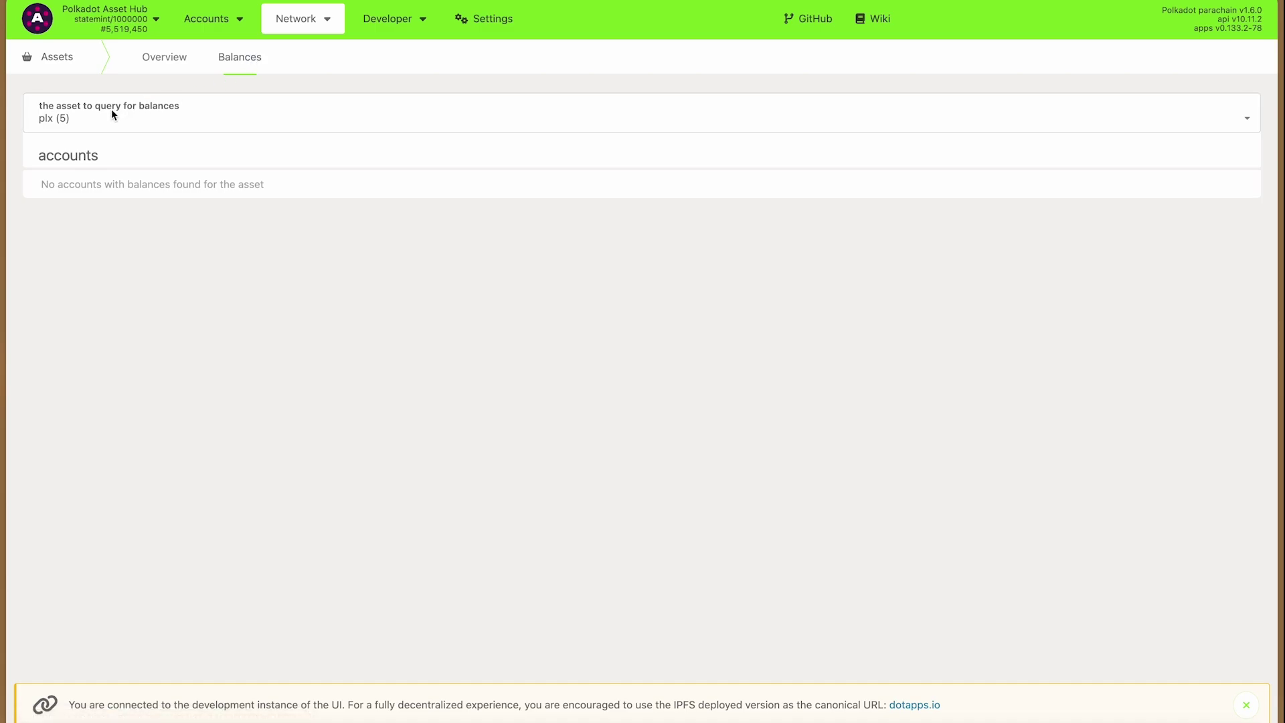
left_click(111, 110)
scroll(123, 198, "down", 1)
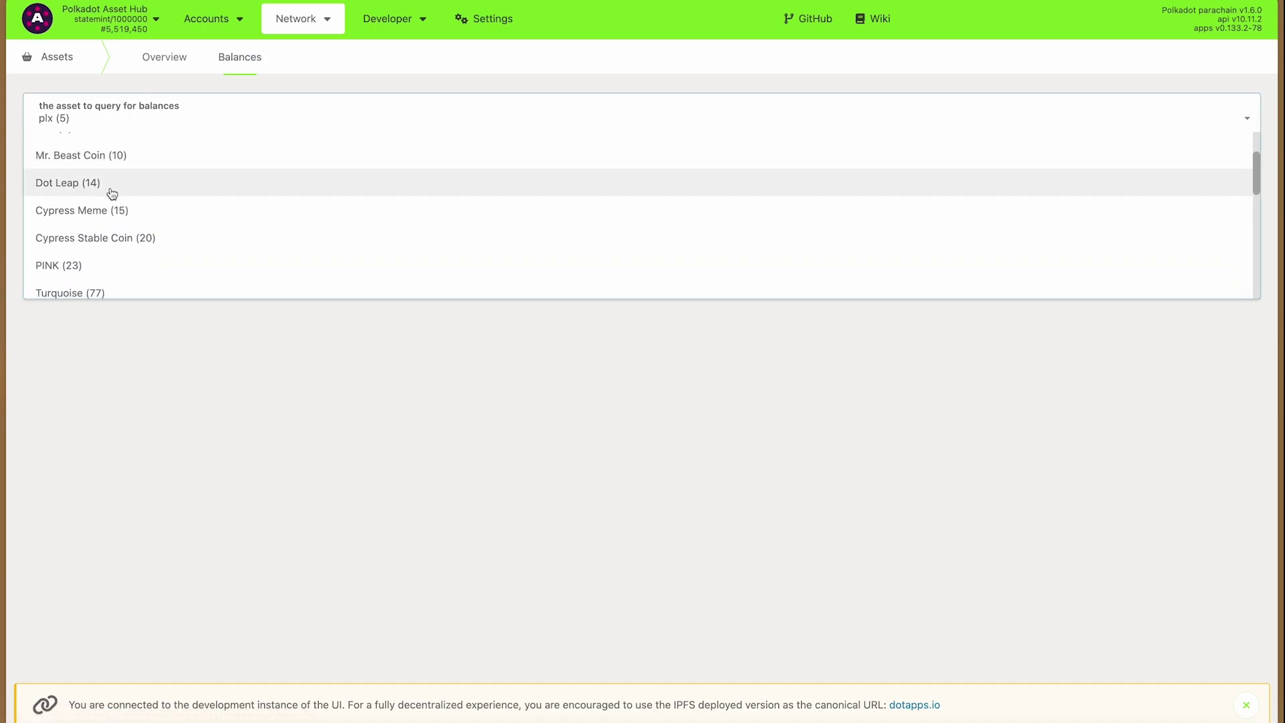
left_click(112, 190)
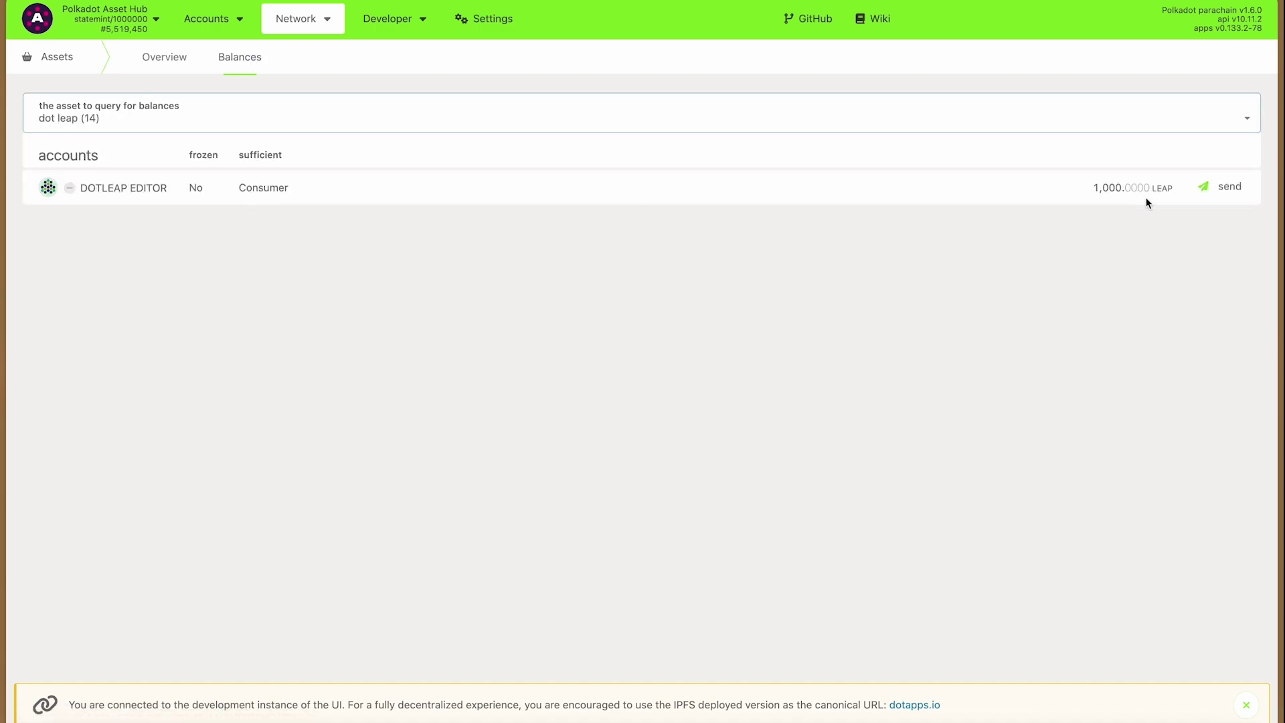
Set up a transfer of 10 LEAP from the editor to MY POLKADOT ACCOUNT (TALISMAN).
left_click(1224, 189)
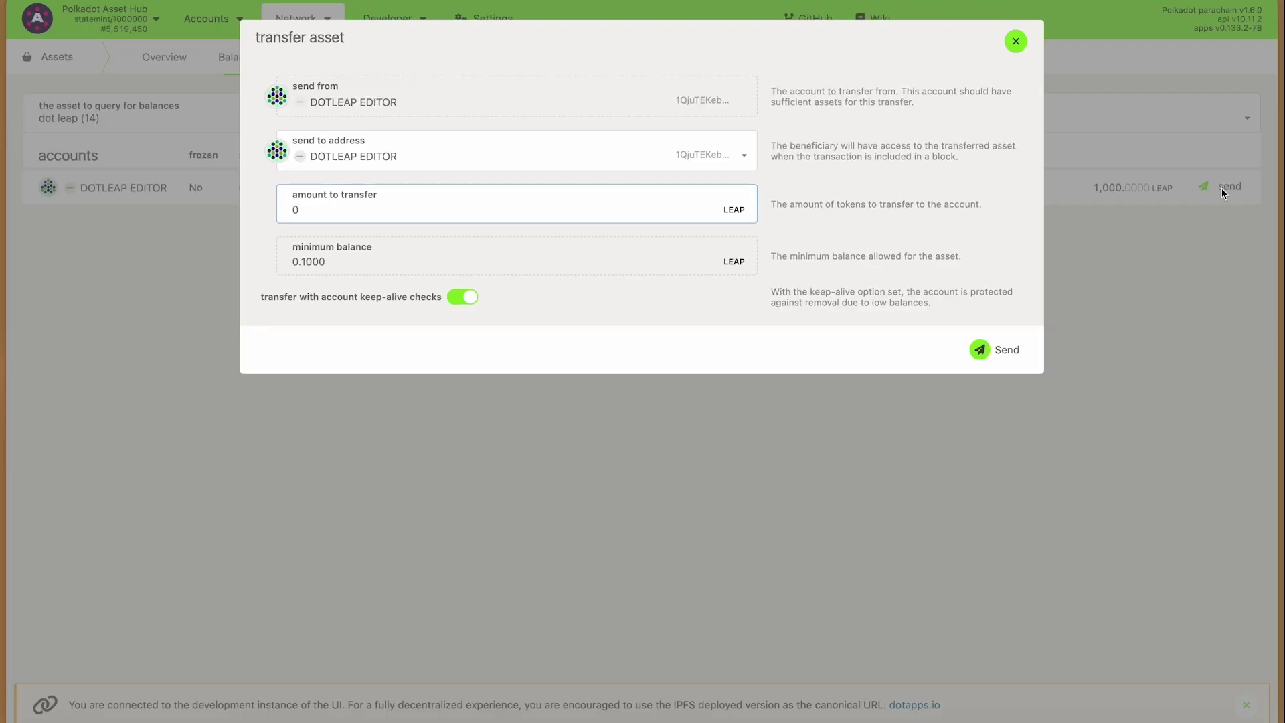
left_click(497, 149)
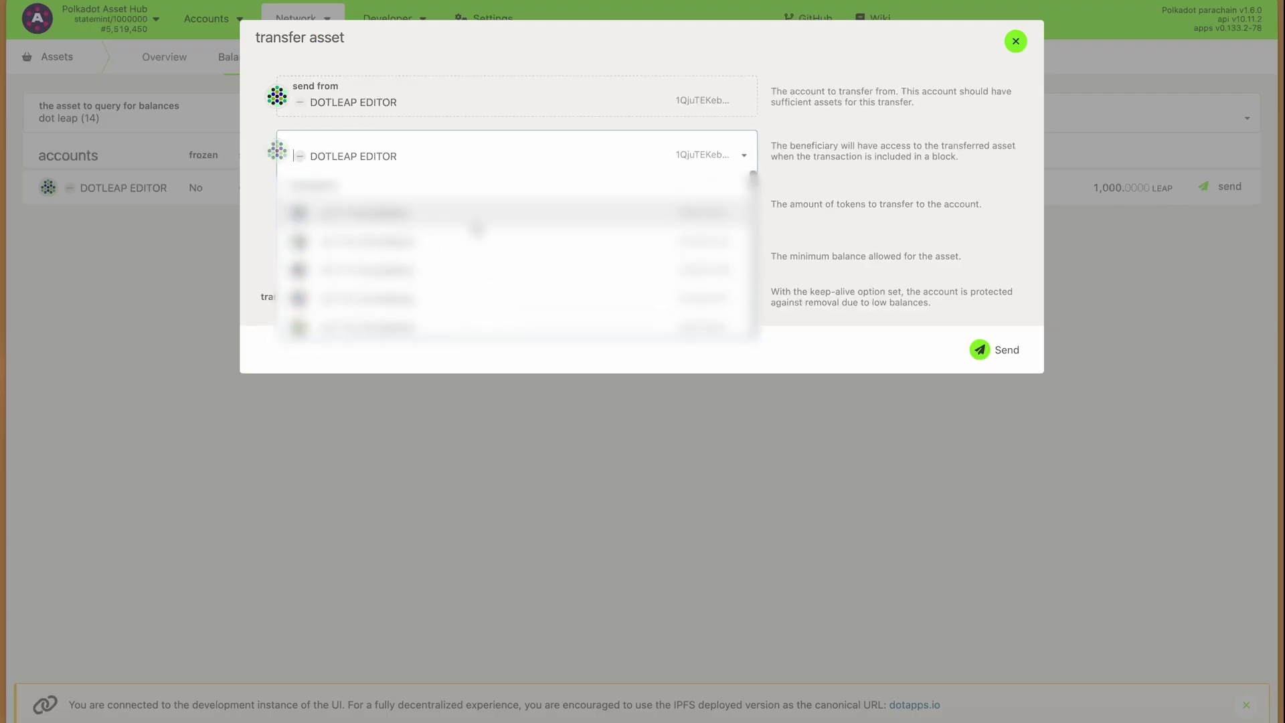
type("polk")
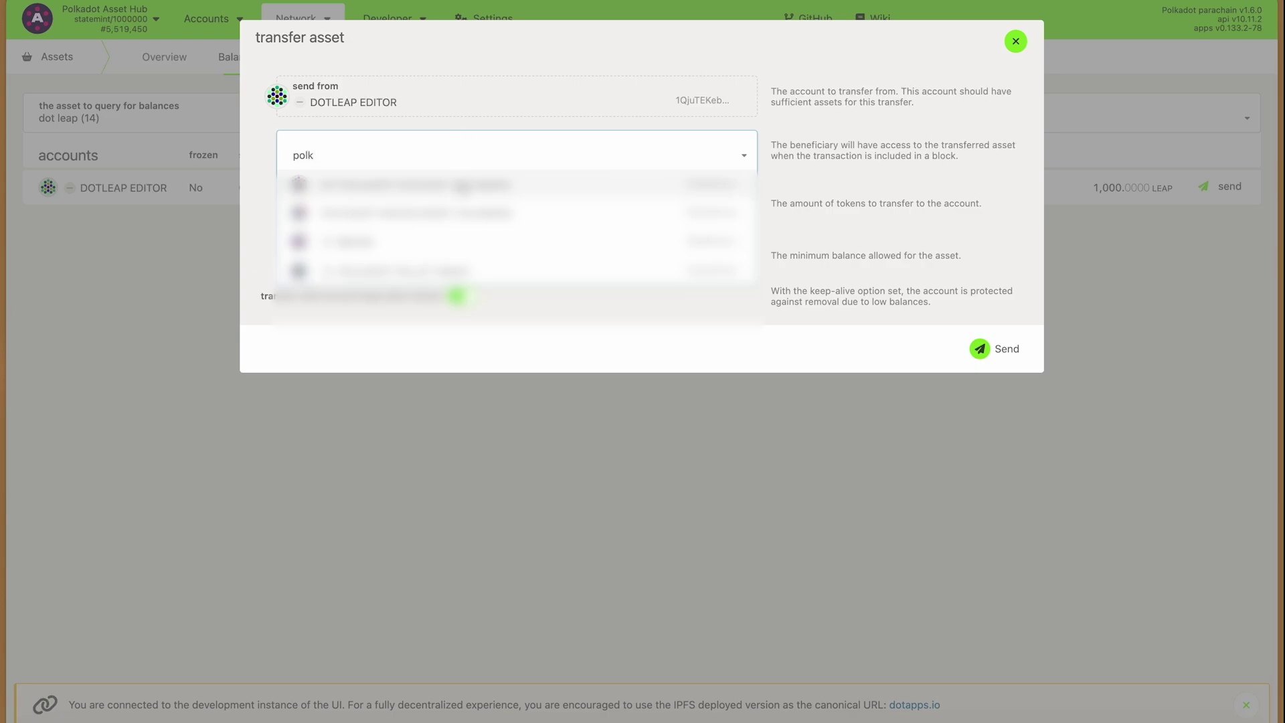
left_click(460, 187)
left_click(498, 210)
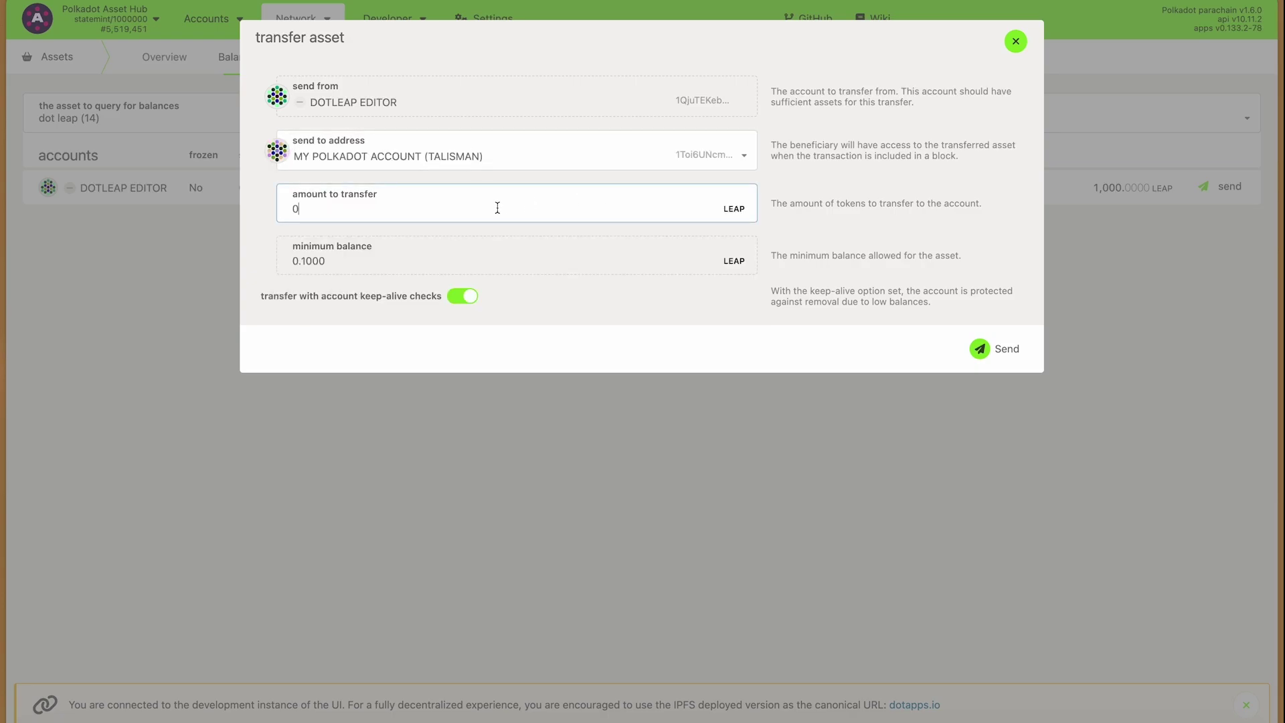
key("BackSpace")
type("100")
Submit, sign and approve the 10 LEAP transfer in the wallet.
left_click(994, 349)
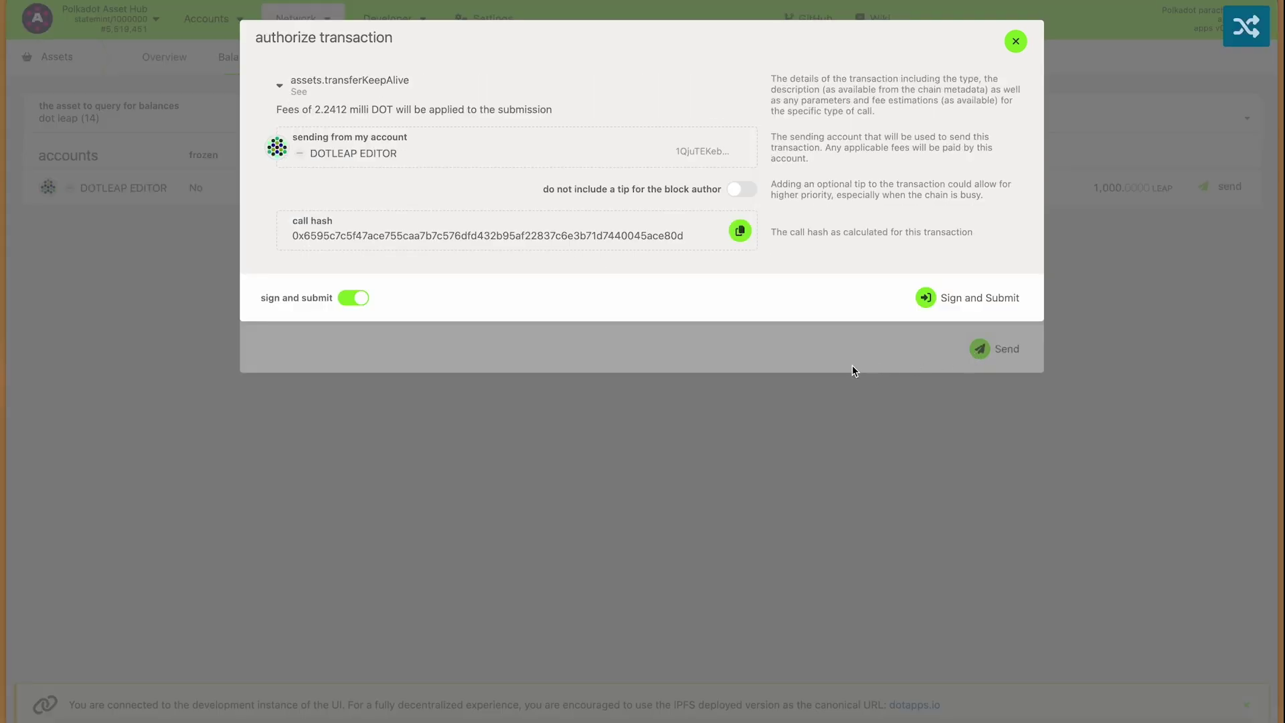
left_click(925, 306)
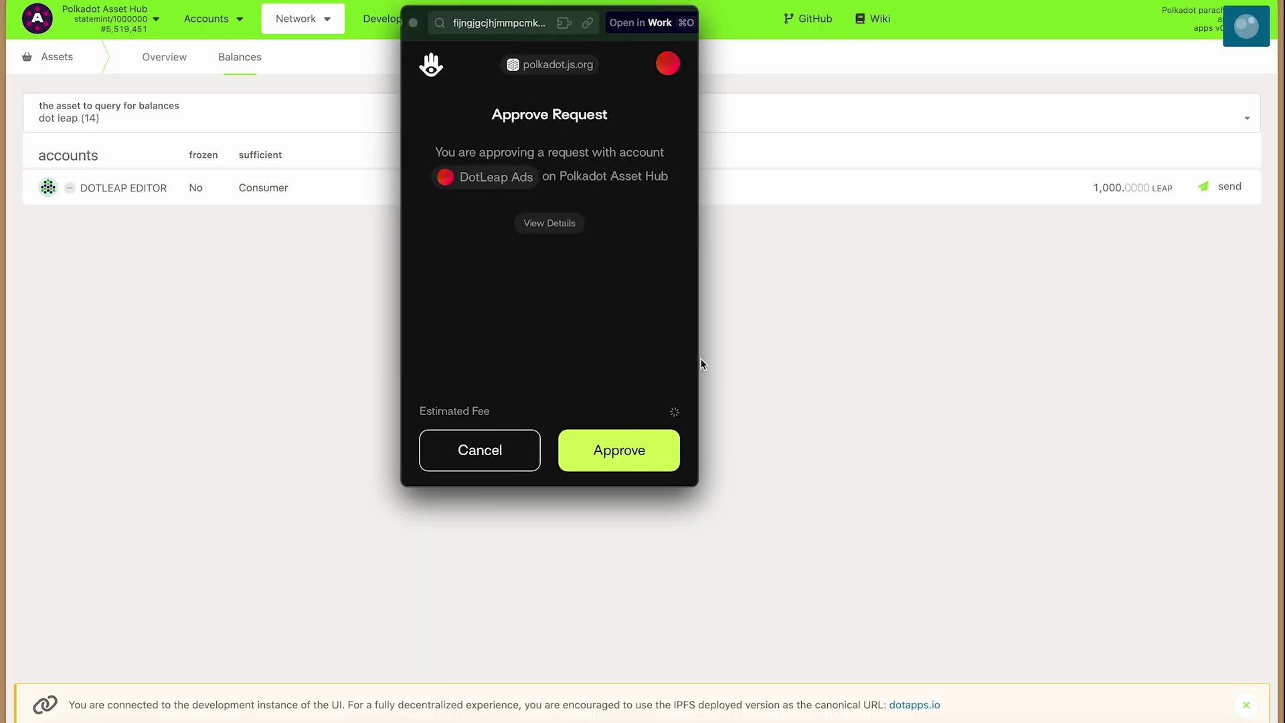
left_click(599, 450)
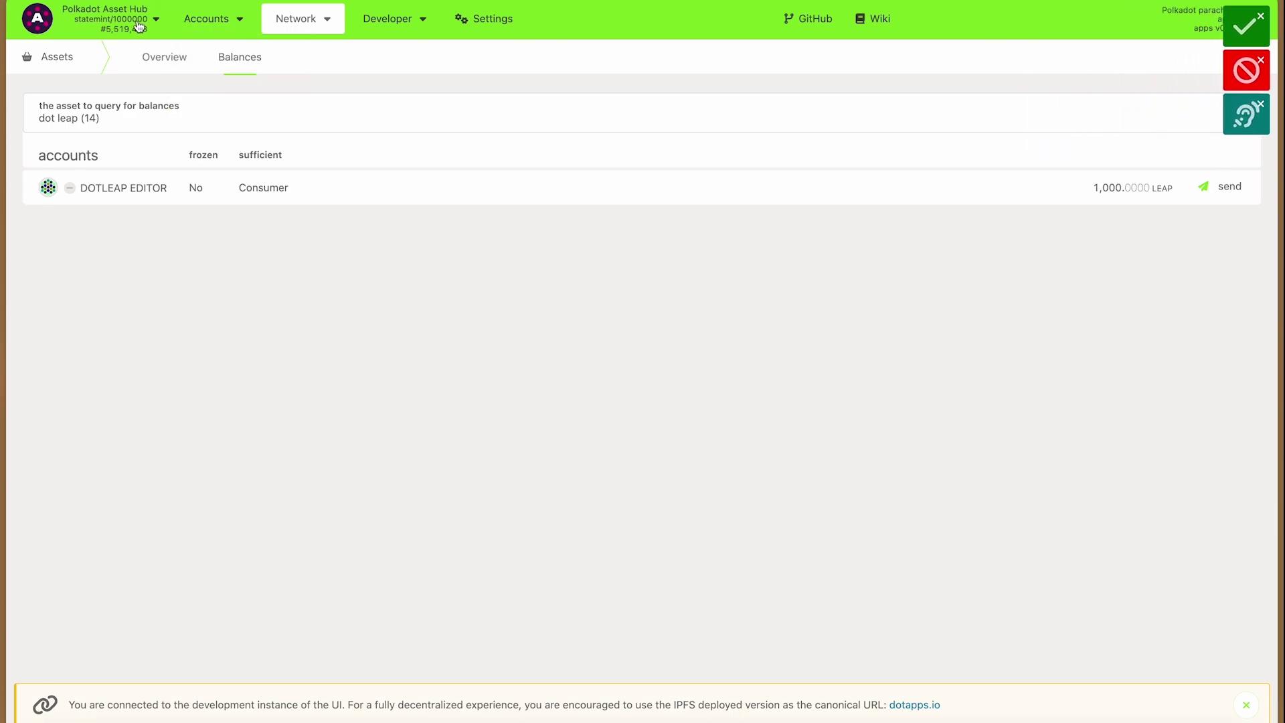
In the explorer, open block 5,519,453 and expand the failed transferKeepAlive error, Token: CannotCreate.
mouse_move(288, 18)
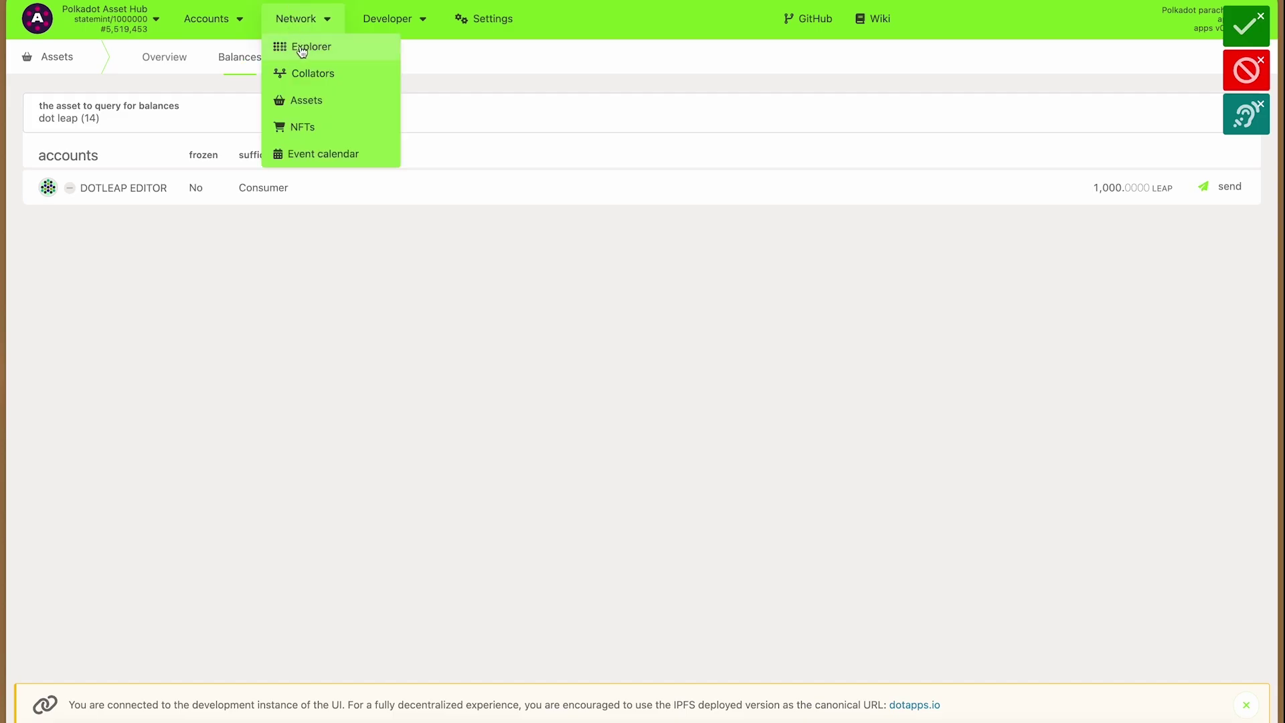
left_click(301, 48)
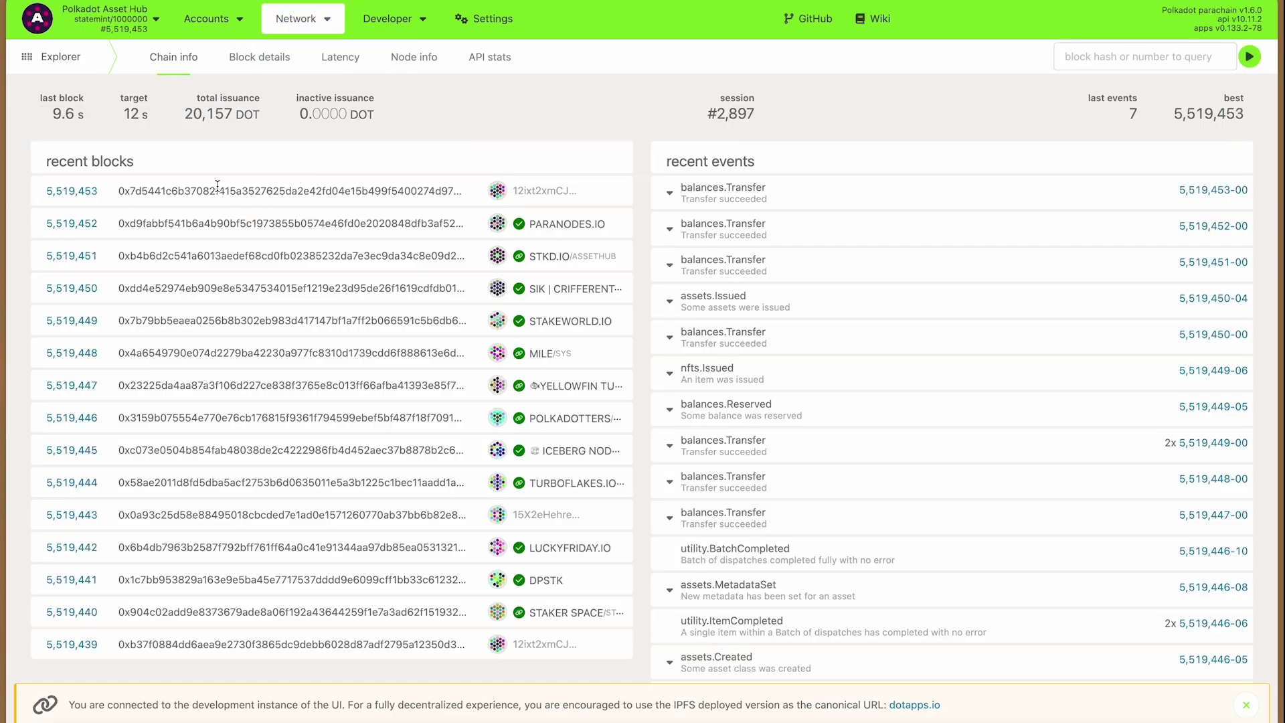
left_click(81, 192)
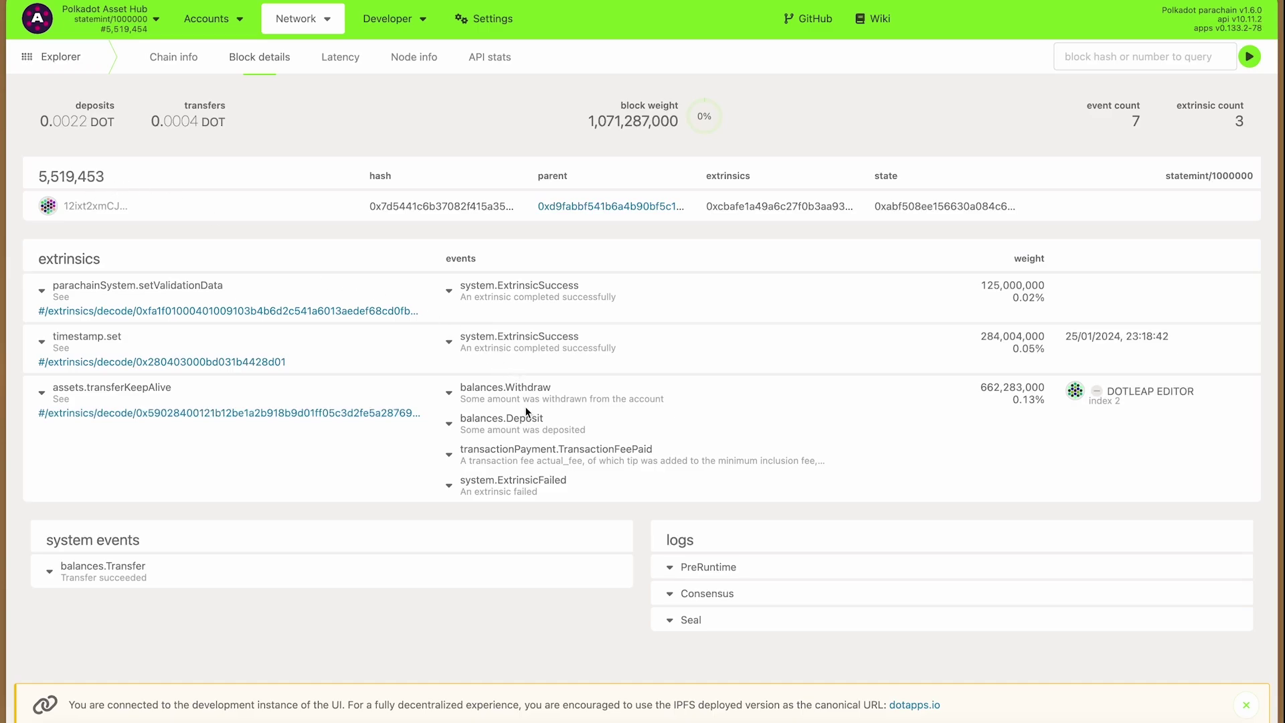
left_click(468, 492)
scroll(468, 495, "down", 1)
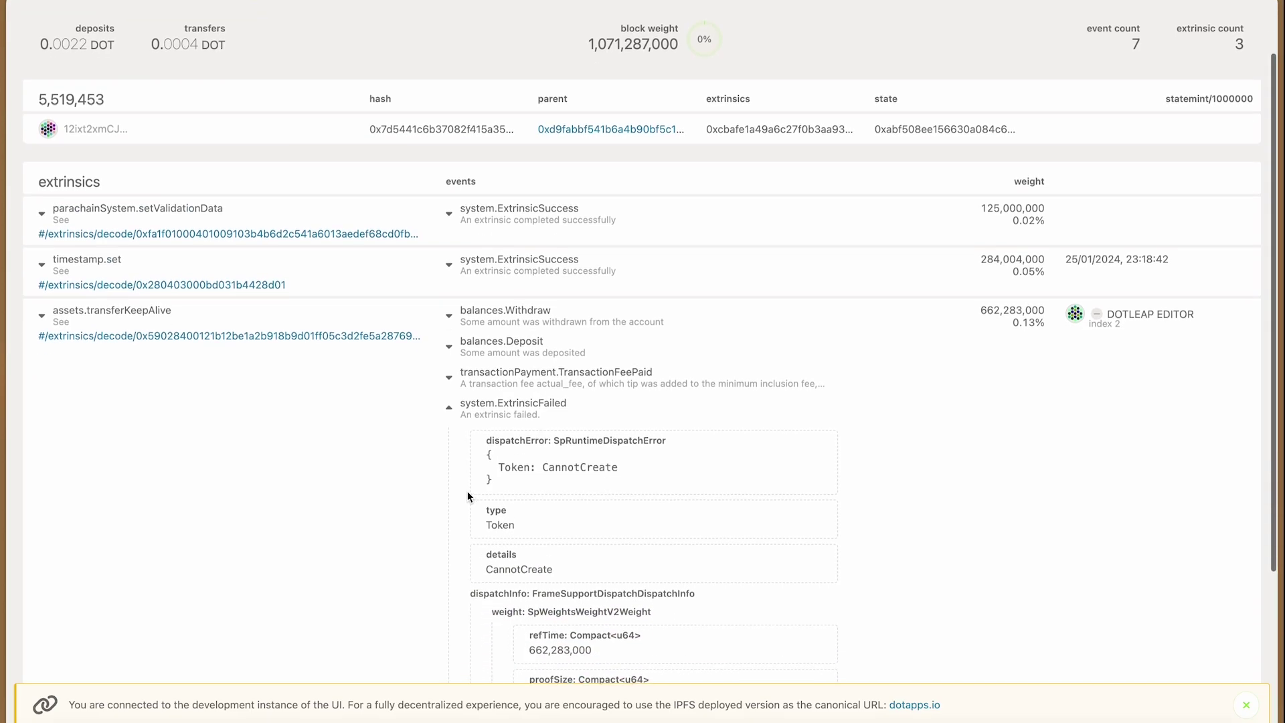
left_click_drag(543, 470, 633, 482)
scroll(544, 473, "down", 2)
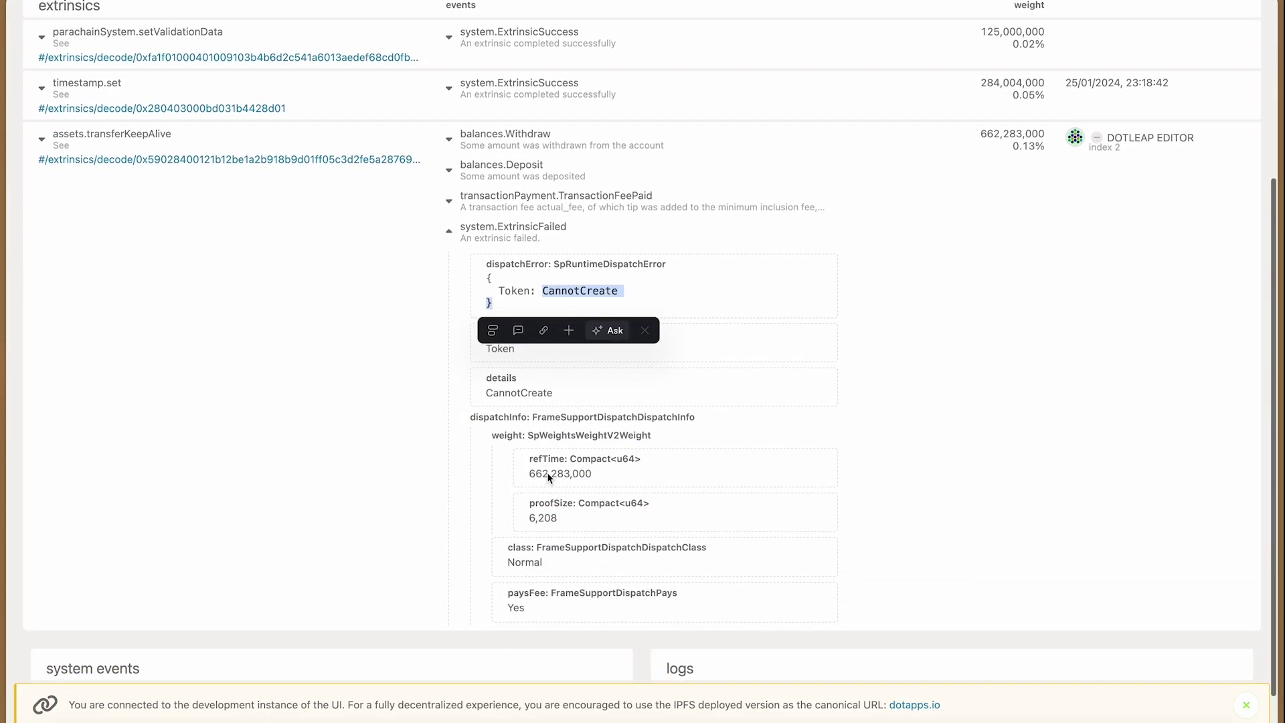
left_click(469, 504)
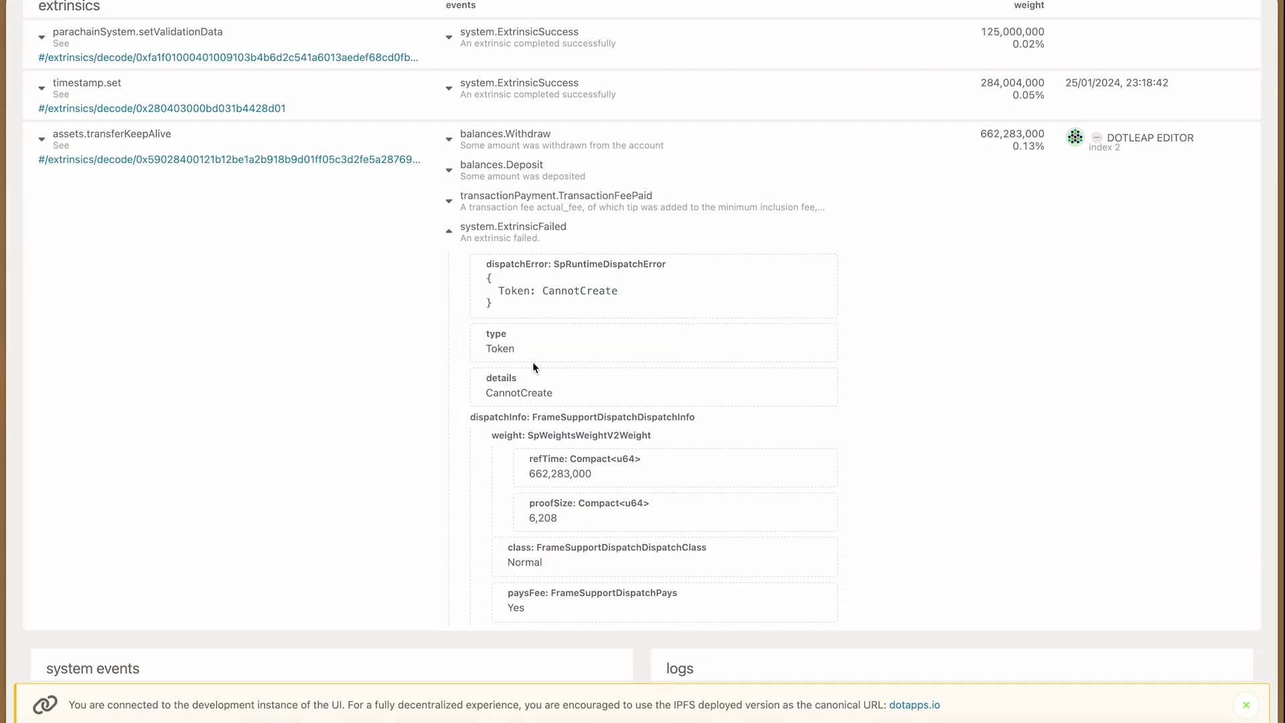
scroll(536, 367, "up", 3)
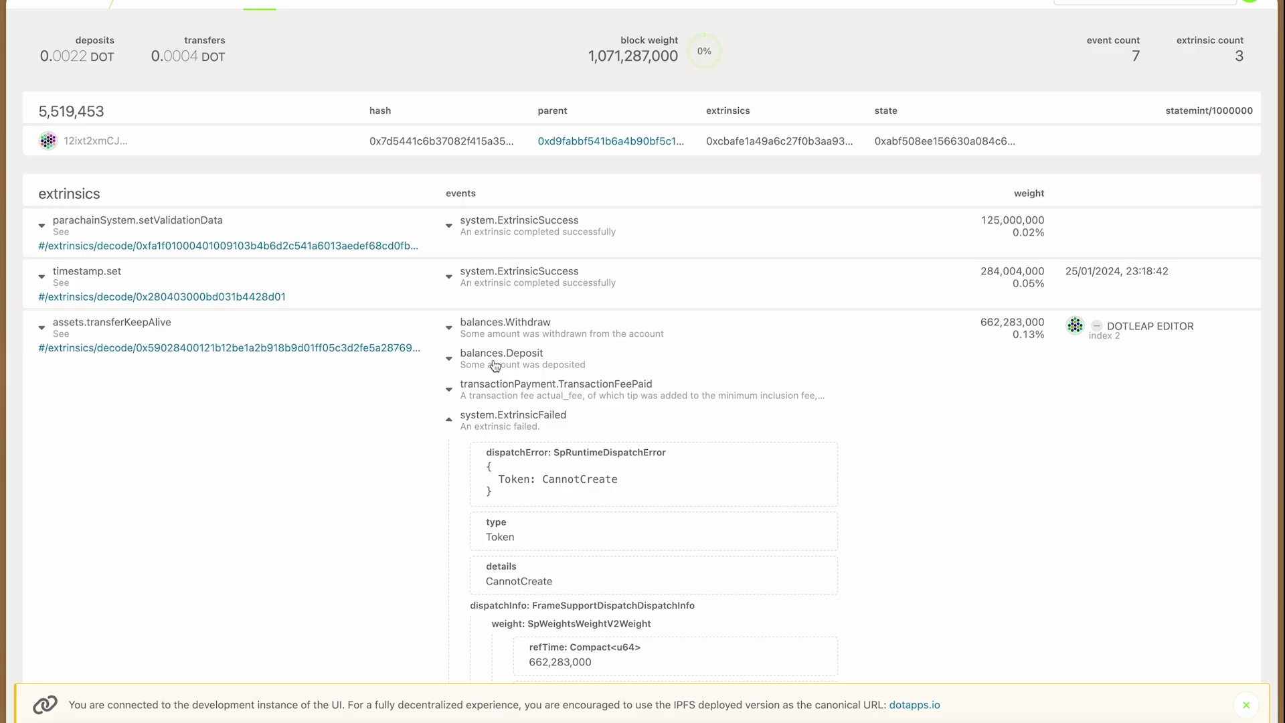
scroll(472, 358, "up", 1)
Inspect account balances, including DOTLEAP EDITOR's reserved 10.2008 DOT deposit.
left_click(234, 48)
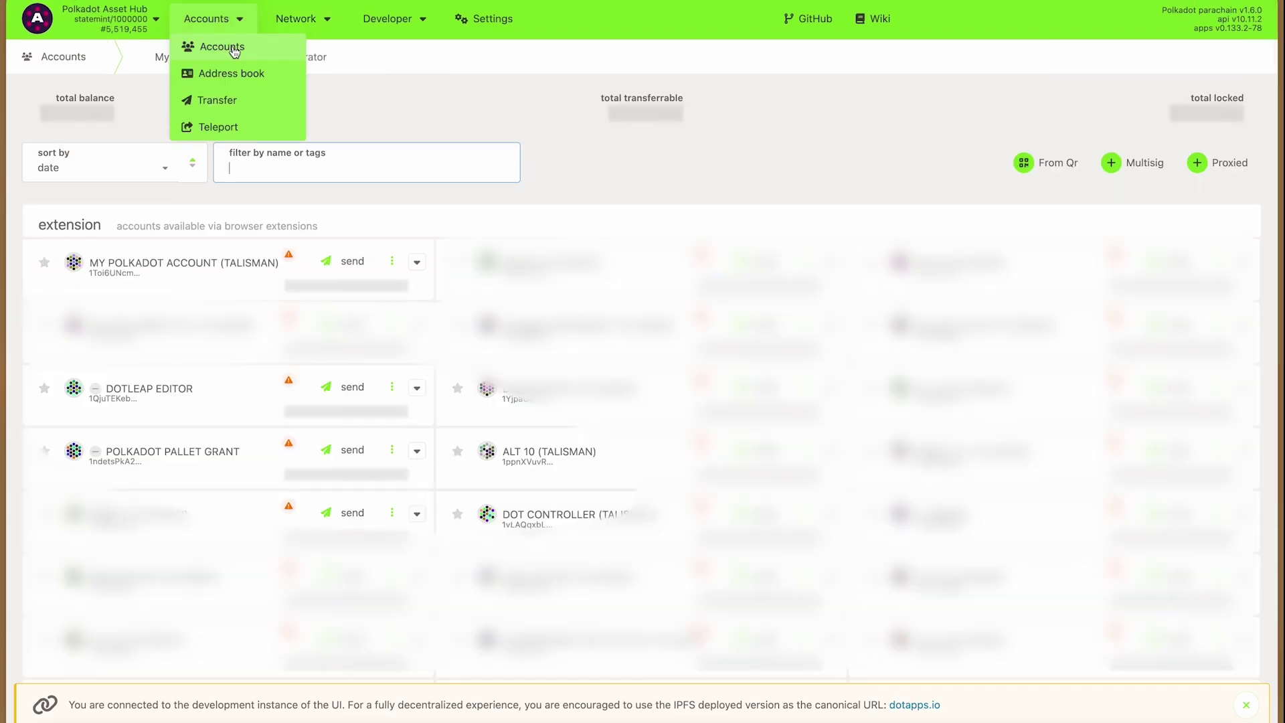
mouse_move(343, 286)
left_mouse_down()
mouse_move(391, 286)
mouse_move(350, 289)
left_mouse_up()
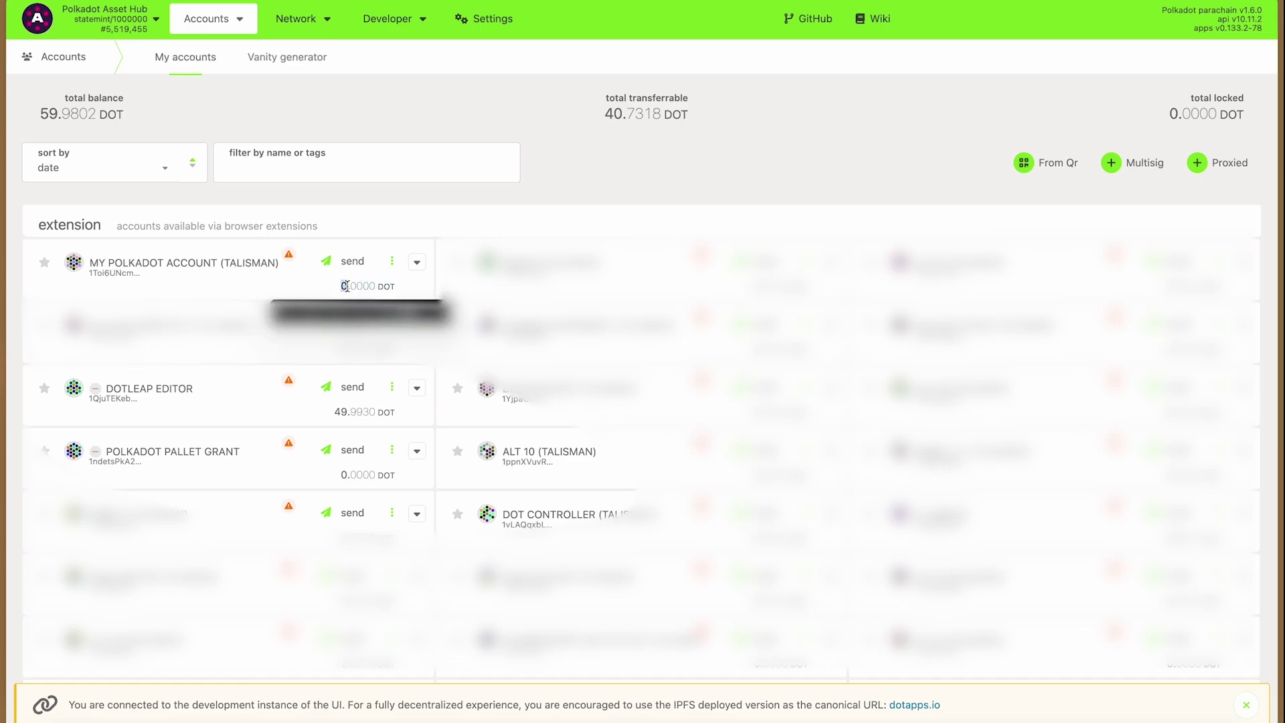
left_click(417, 387)
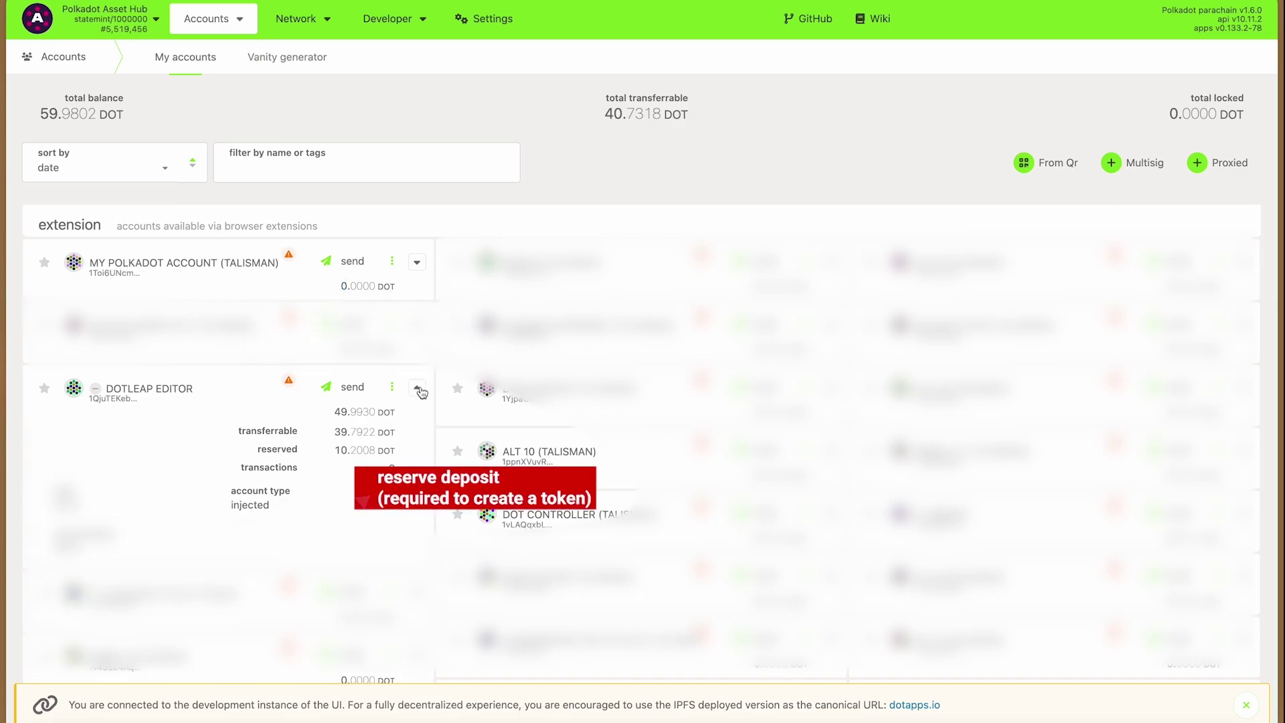
mouse_move(334, 450)
left_mouse_down()
mouse_move(392, 449)
mouse_move(337, 450)
left_mouse_up()
Send 5 DOT from DOTLEAP EDITOR and approve the transfer in the wallet.
left_click(345, 387)
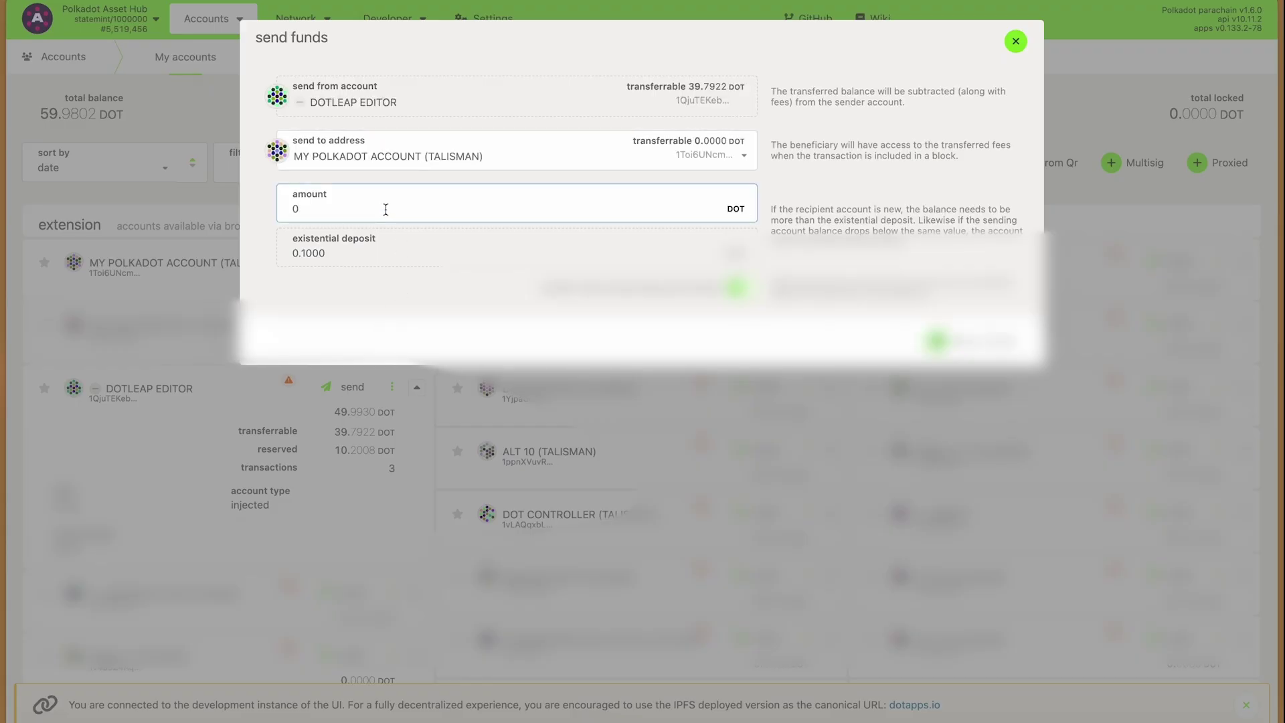
key("BackSpace")
type("5")
left_click(976, 342)
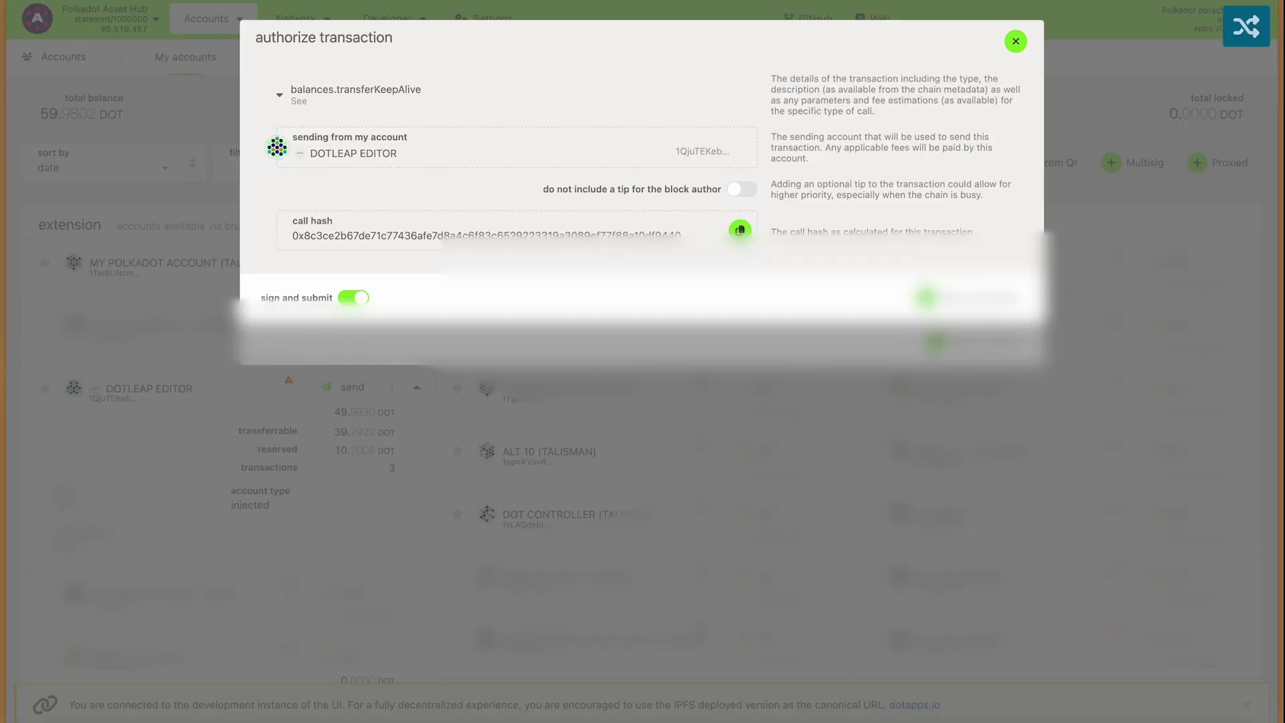
left_click(969, 299)
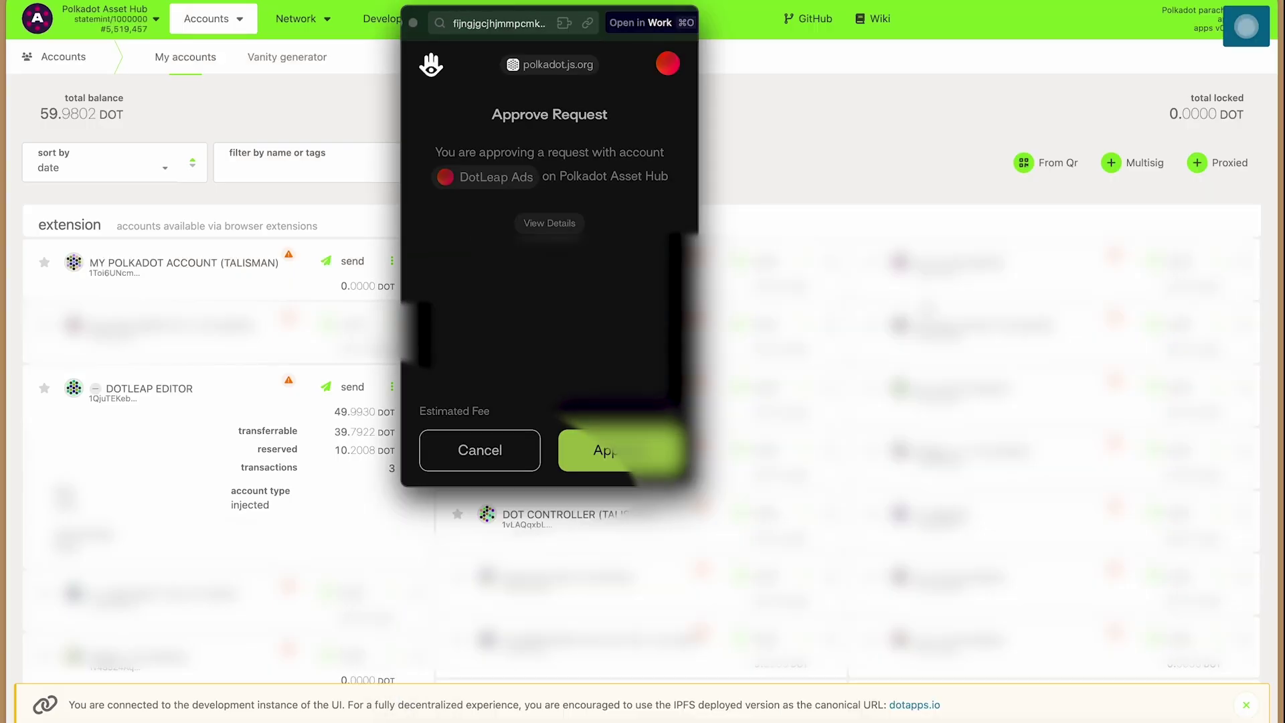
left_click(621, 450)
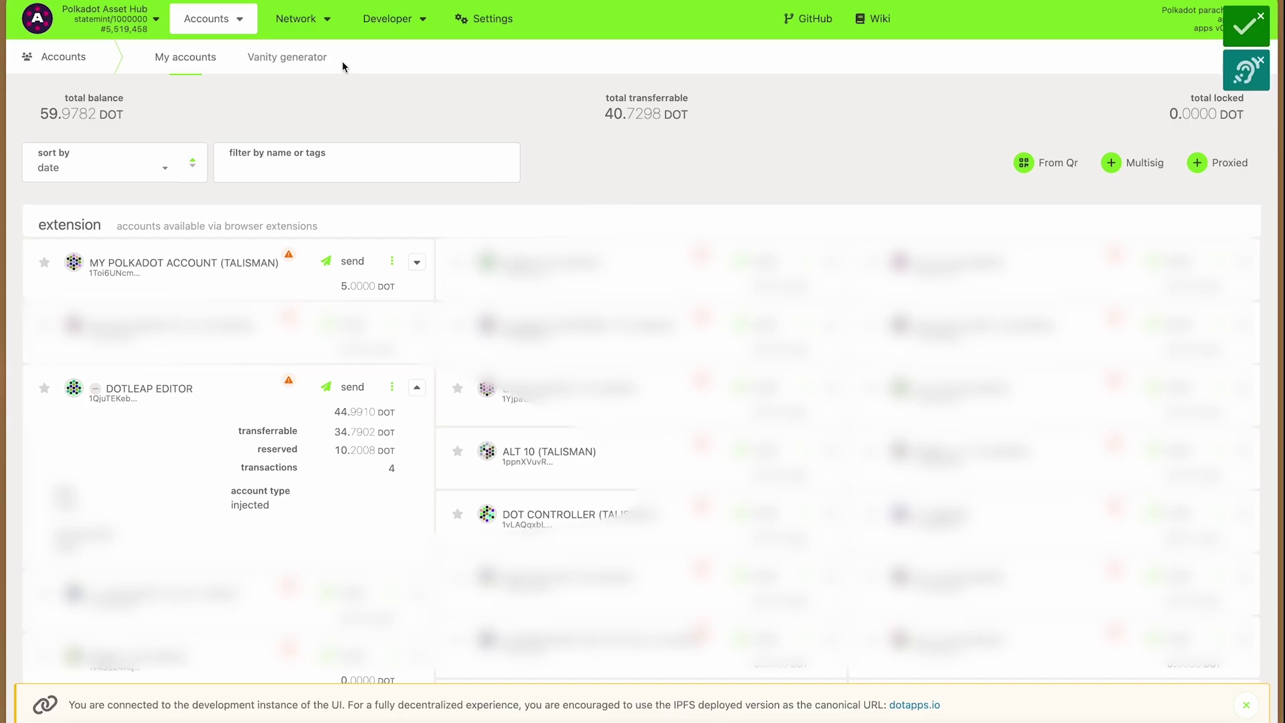
Show the asset balances for the Dot Leap (14) asset.
mouse_move(301, 19)
left_click(304, 98)
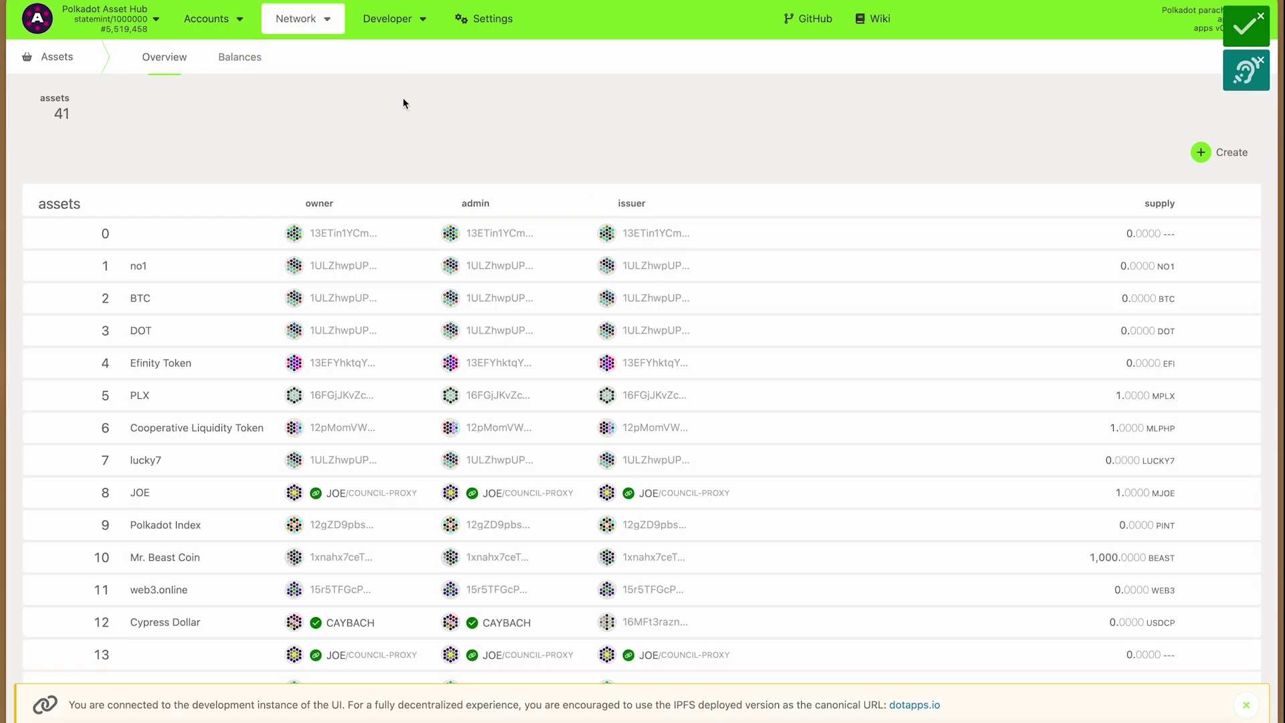
left_click(267, 65)
left_click(189, 121)
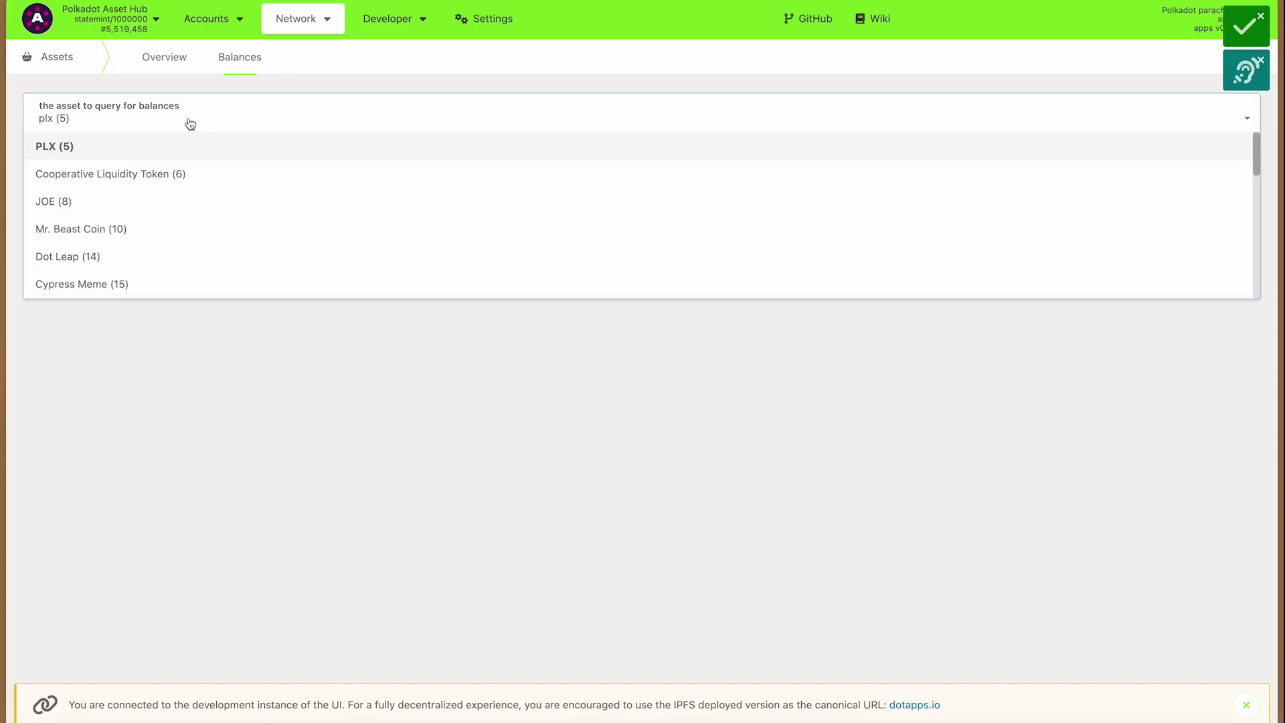
left_click(124, 253)
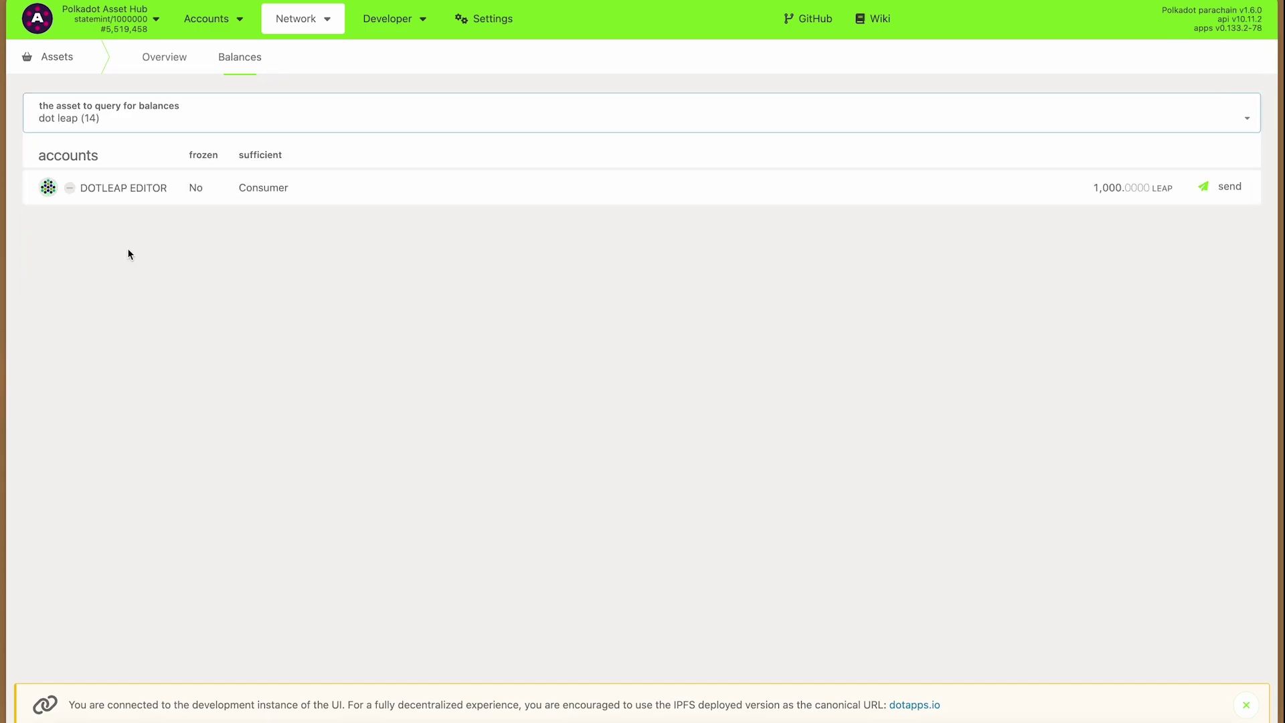
Send 100 LEAP from DOTLEAP EDITOR to MY POLKADOT ACCOUNT, signing and approving it in the extension.
left_click(1227, 187)
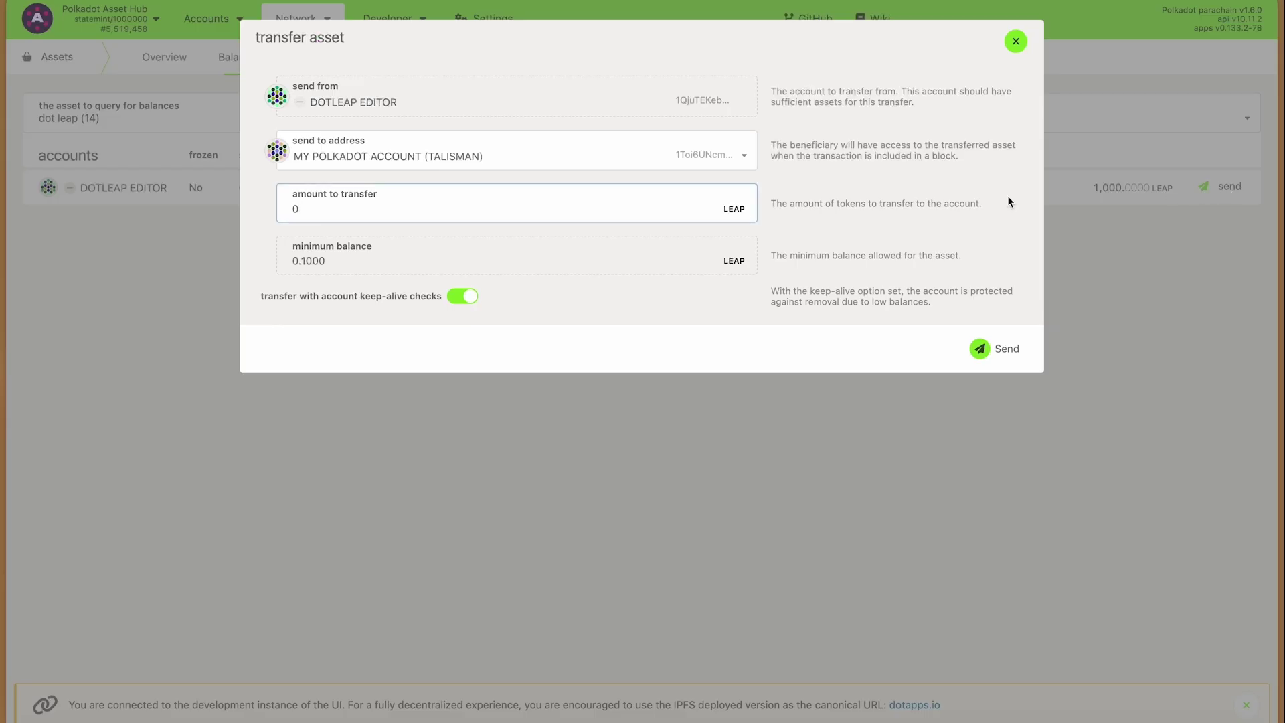
type("100")
left_click(1002, 351)
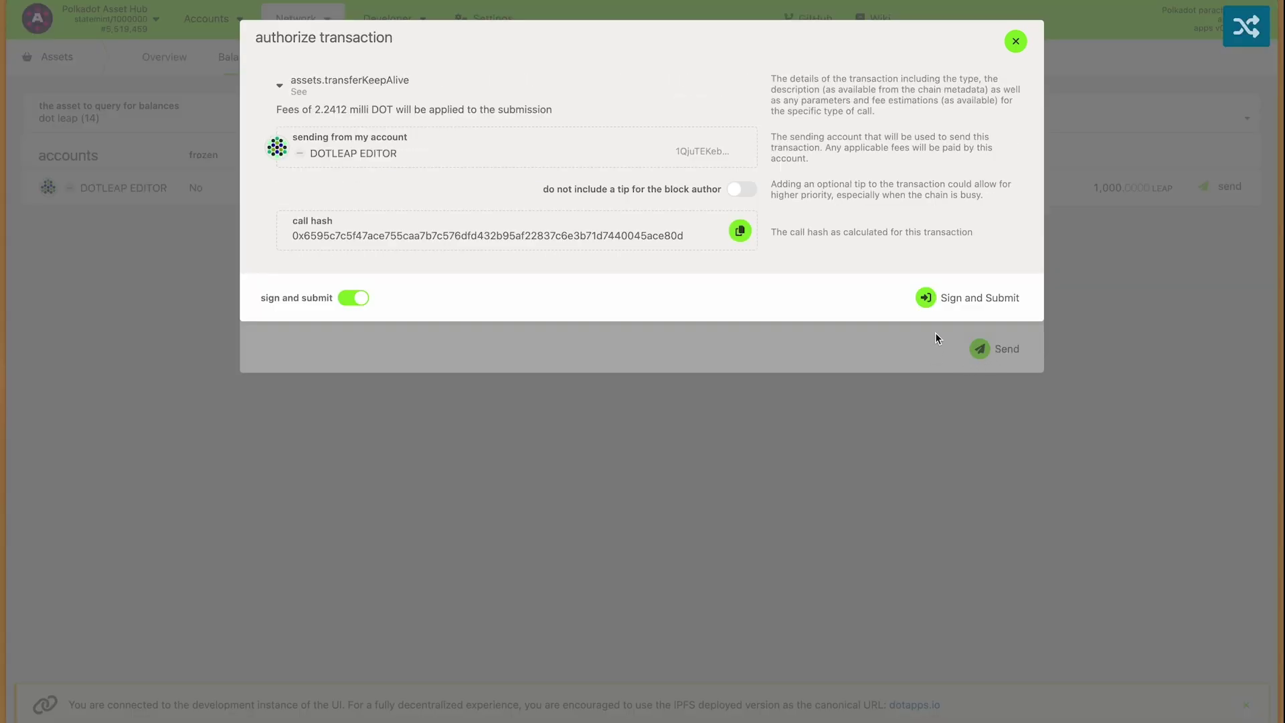
left_click(958, 298)
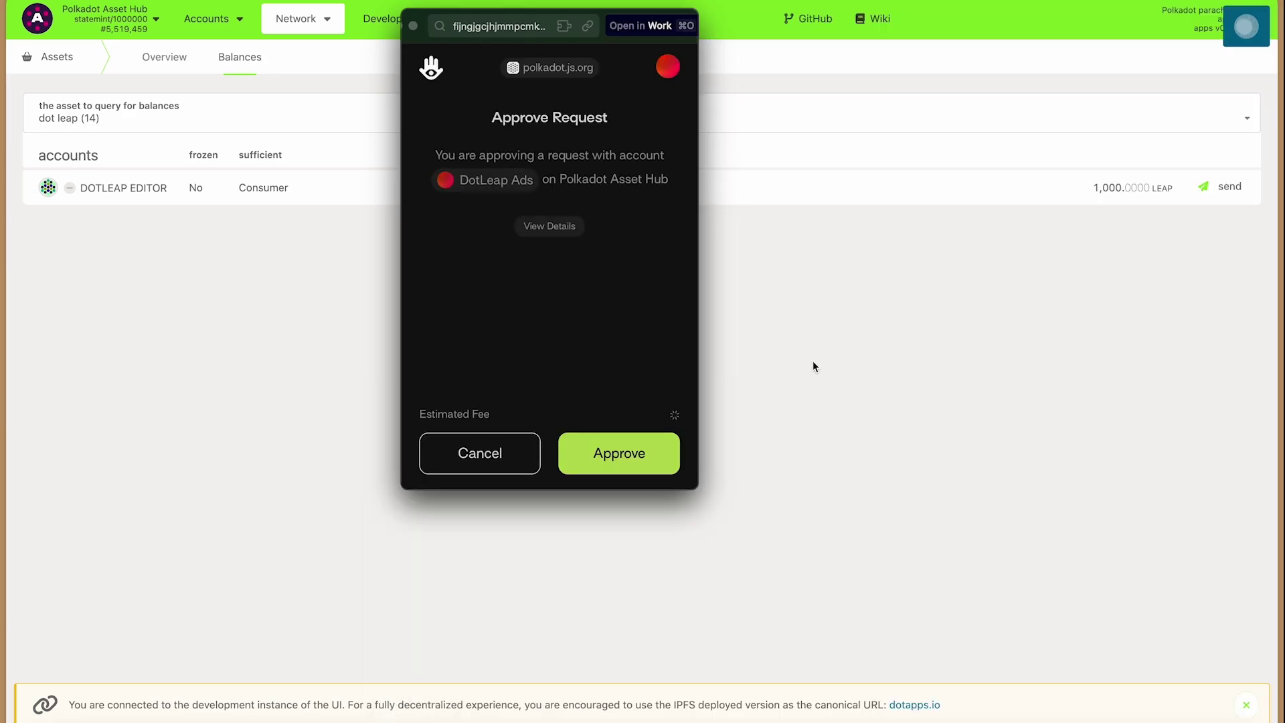
left_click(654, 444)
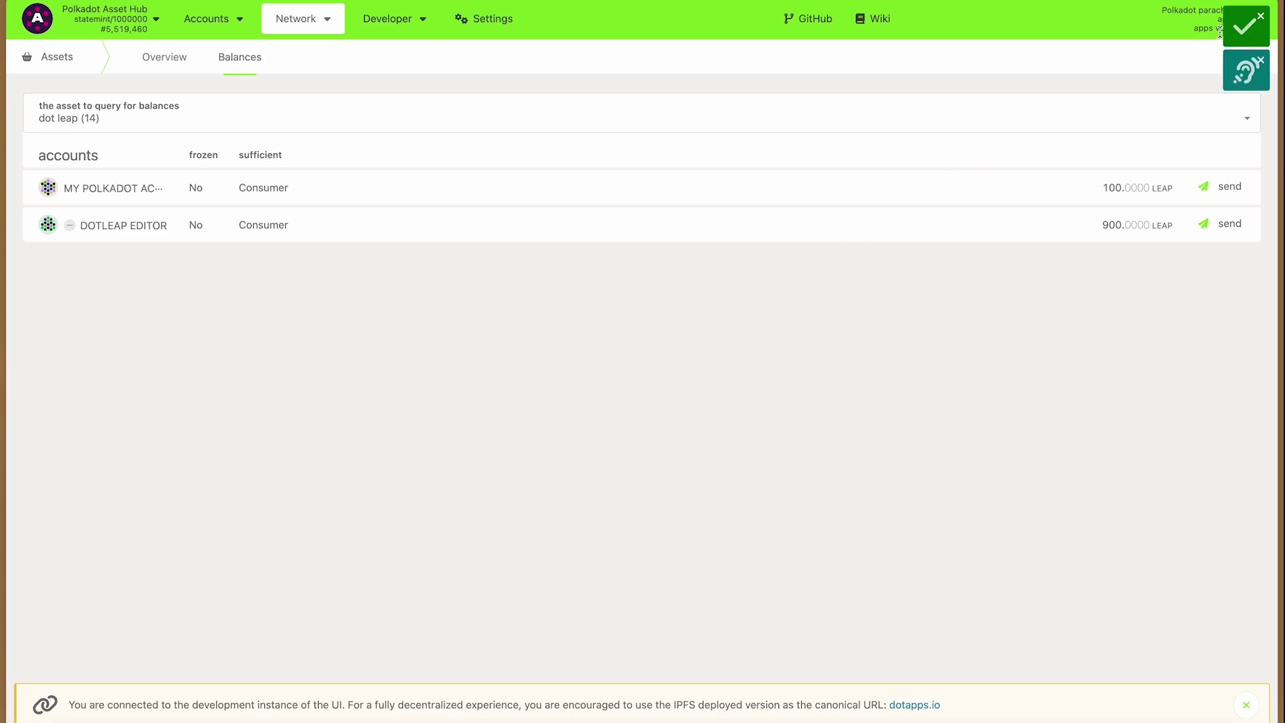
mouse_move(1229, 35)
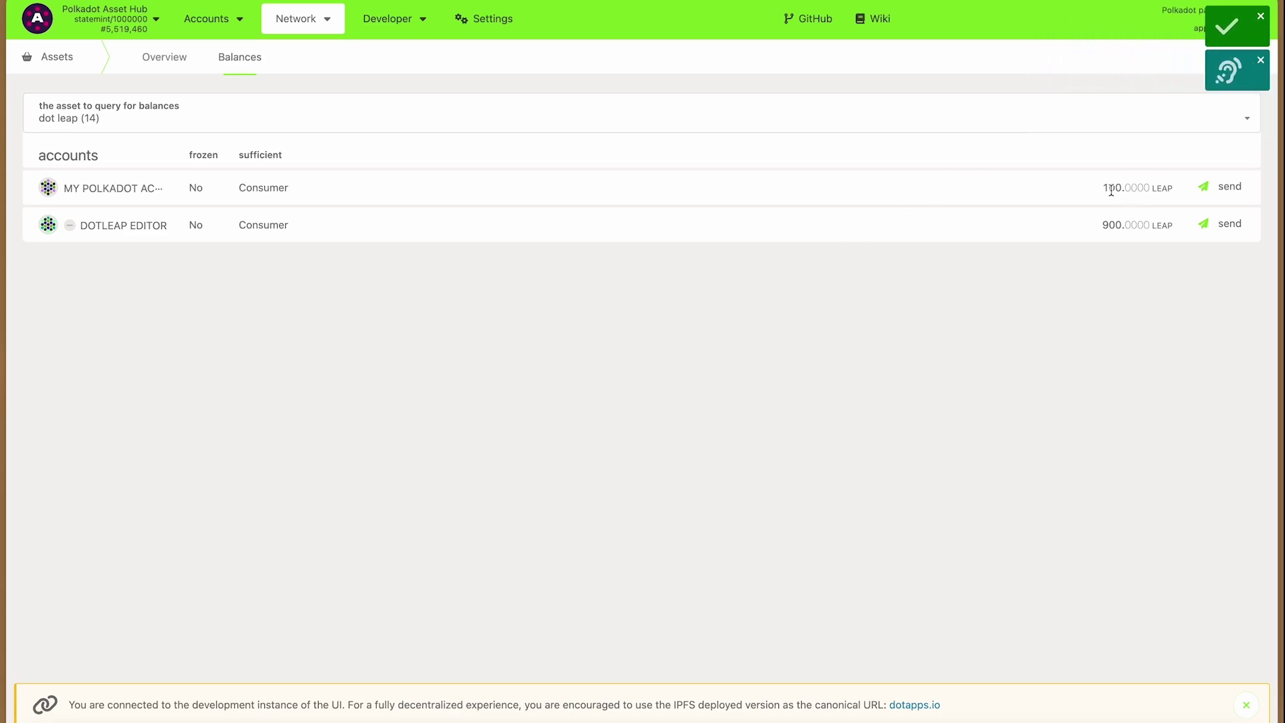